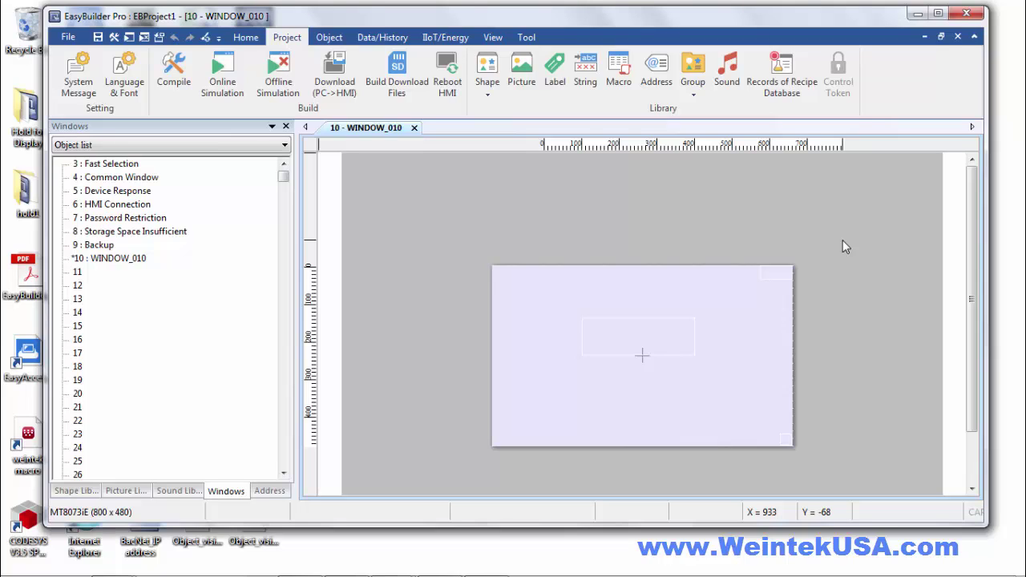
Start a new time-based entry in the global Data Transfer object.
left_click(331, 38)
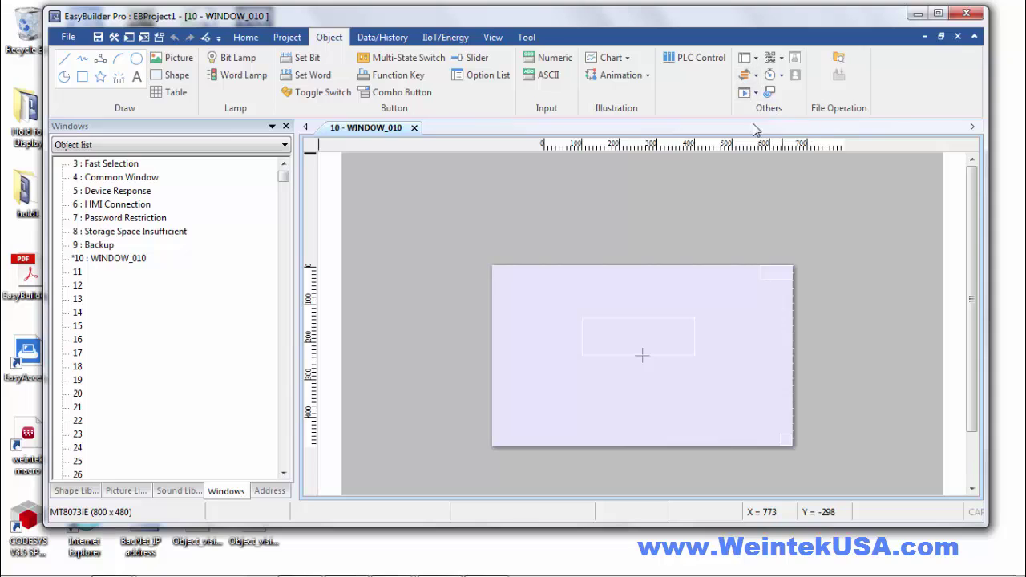
left_click(747, 76)
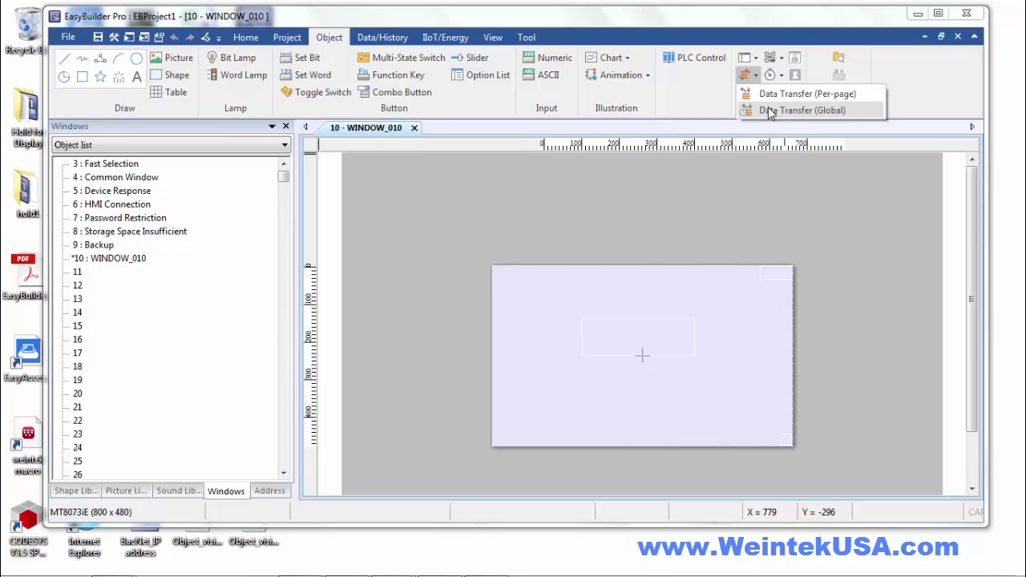
left_click(770, 111)
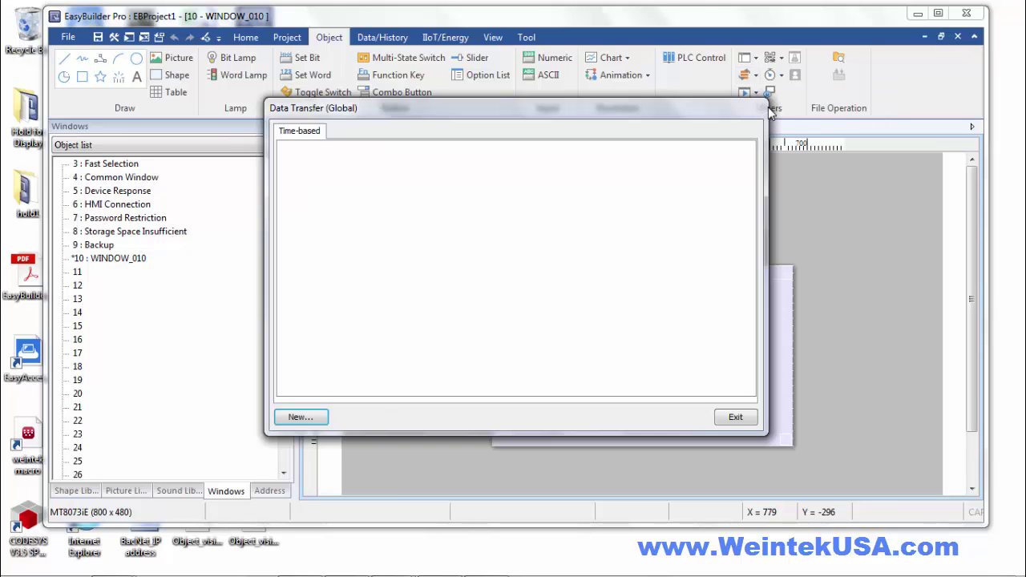
left_click_drag(707, 104, 775, 61)
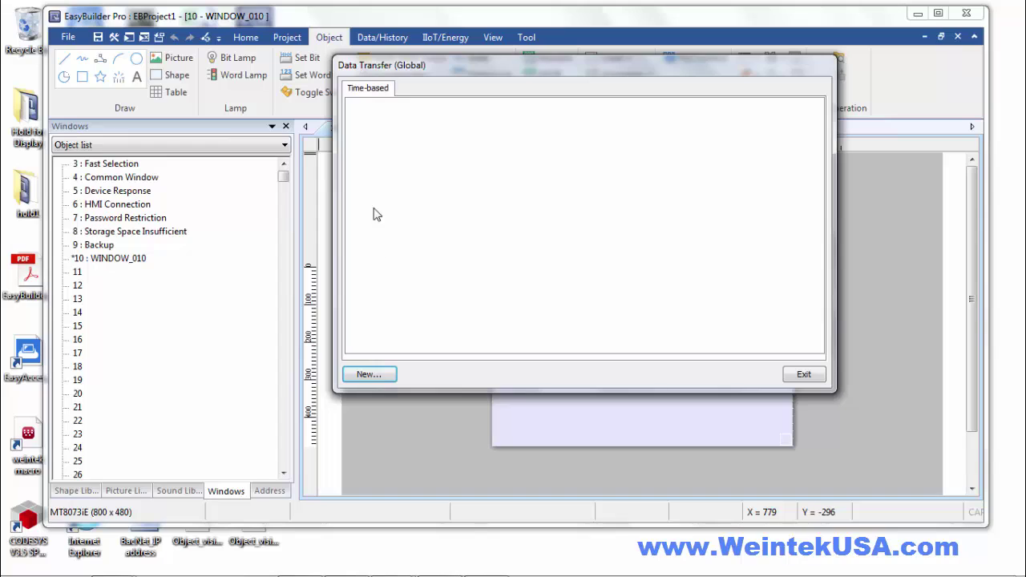
left_click(385, 376)
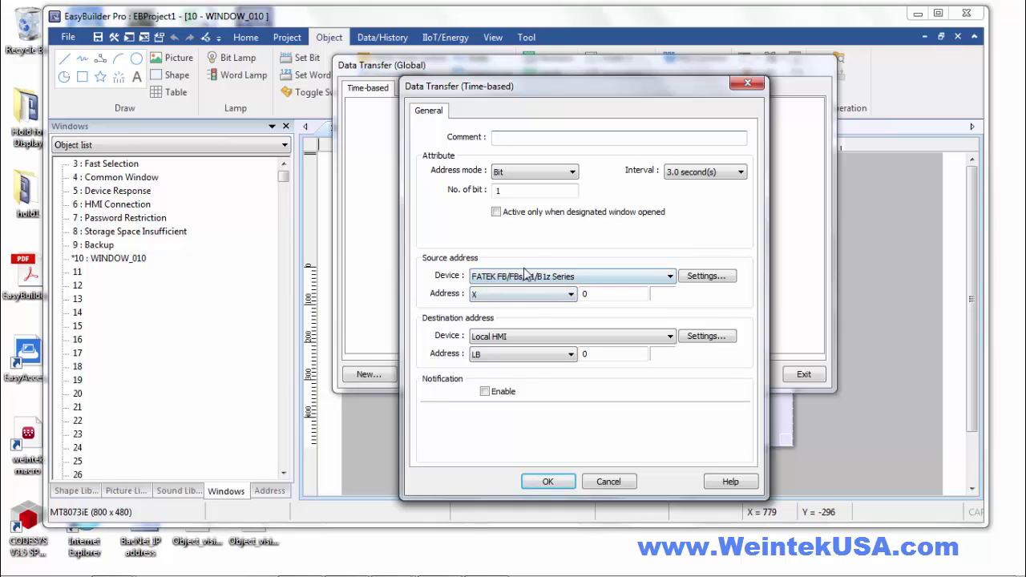
Set the transfer's address mode to Word.
left_click(543, 175)
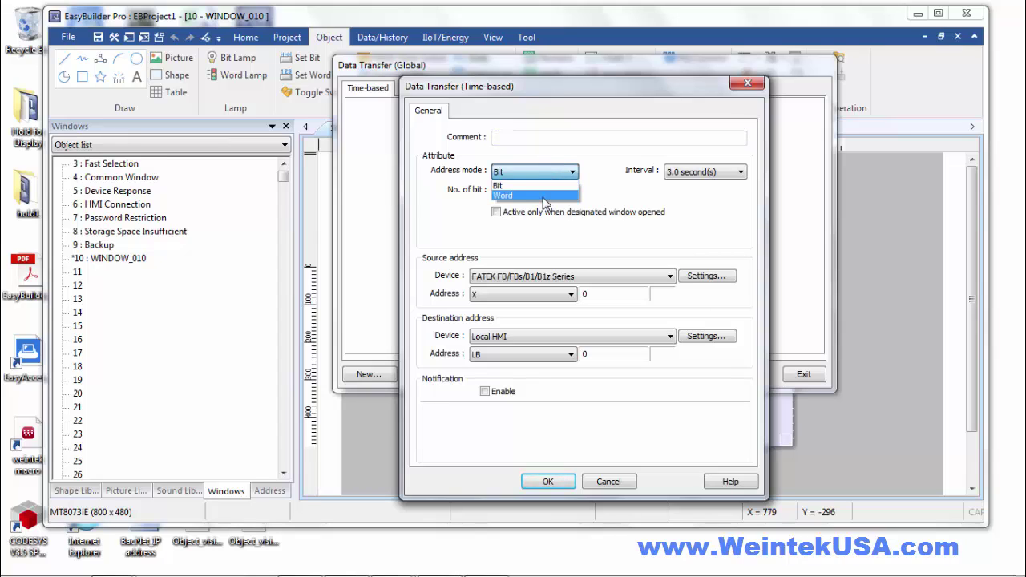
left_click(543, 196)
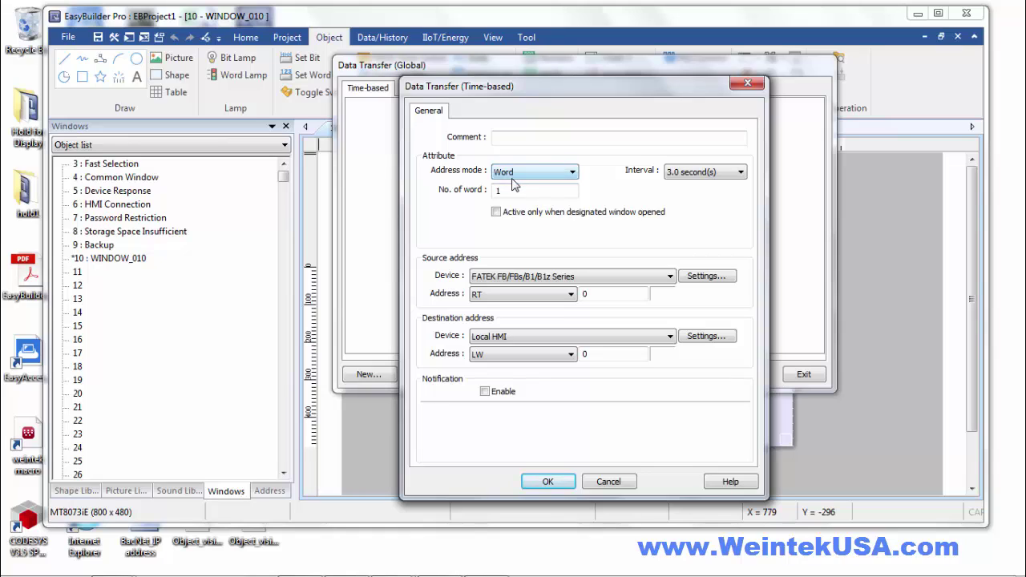
left_click(513, 178)
left_click(498, 183)
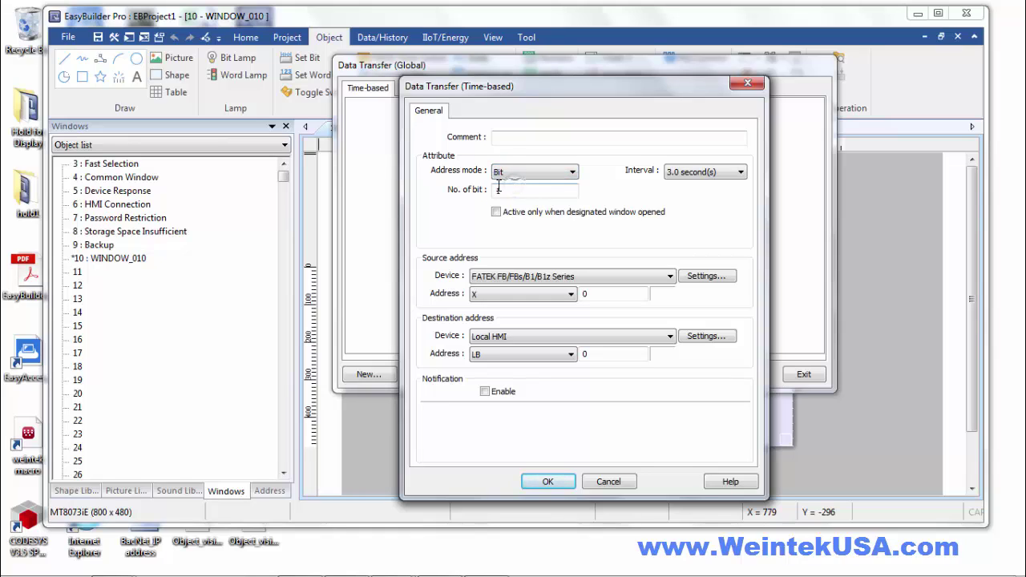
left_click(516, 173)
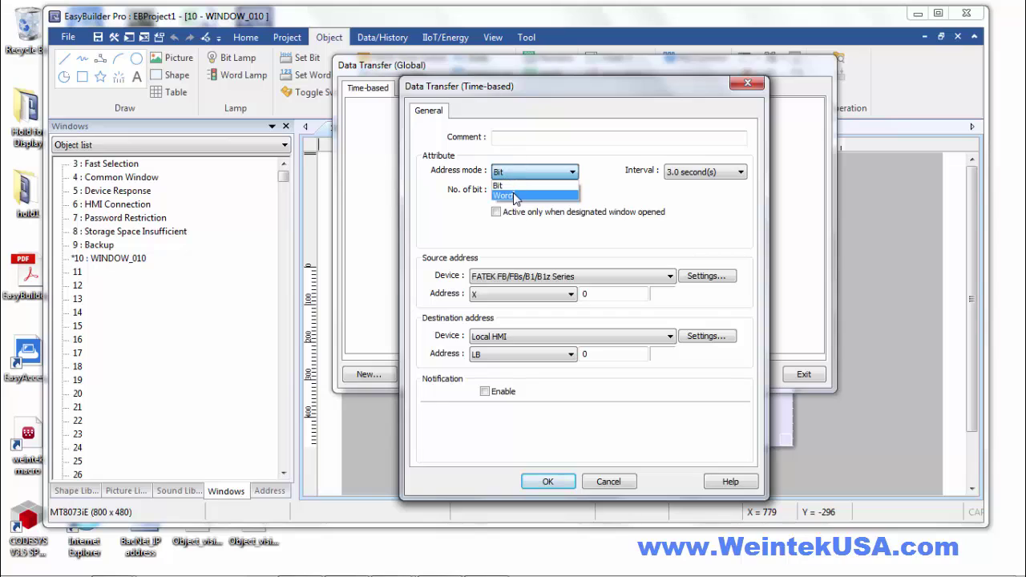
left_click(515, 197)
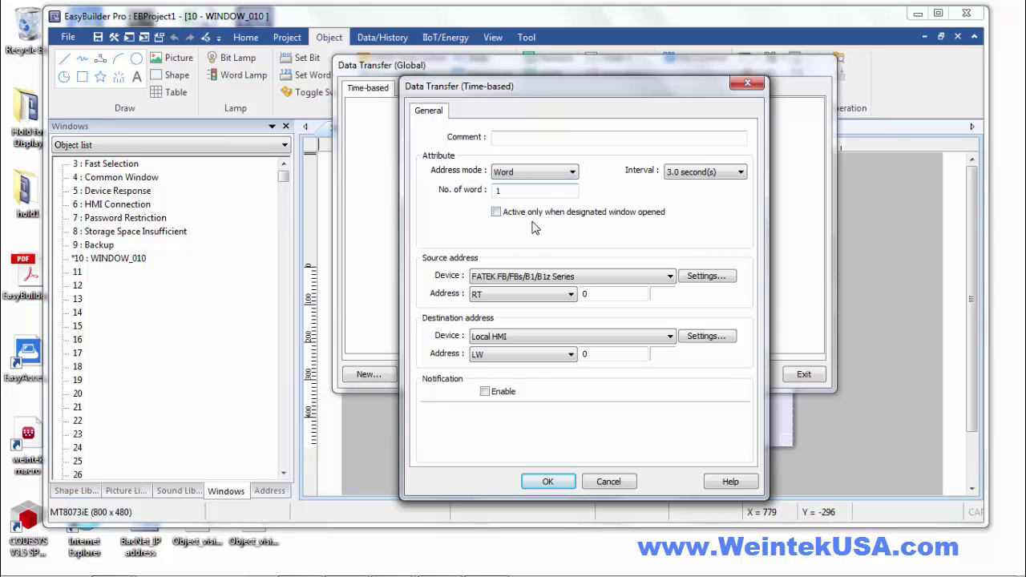
Set the transfer interval to 0.2 seconds.
left_click(703, 176)
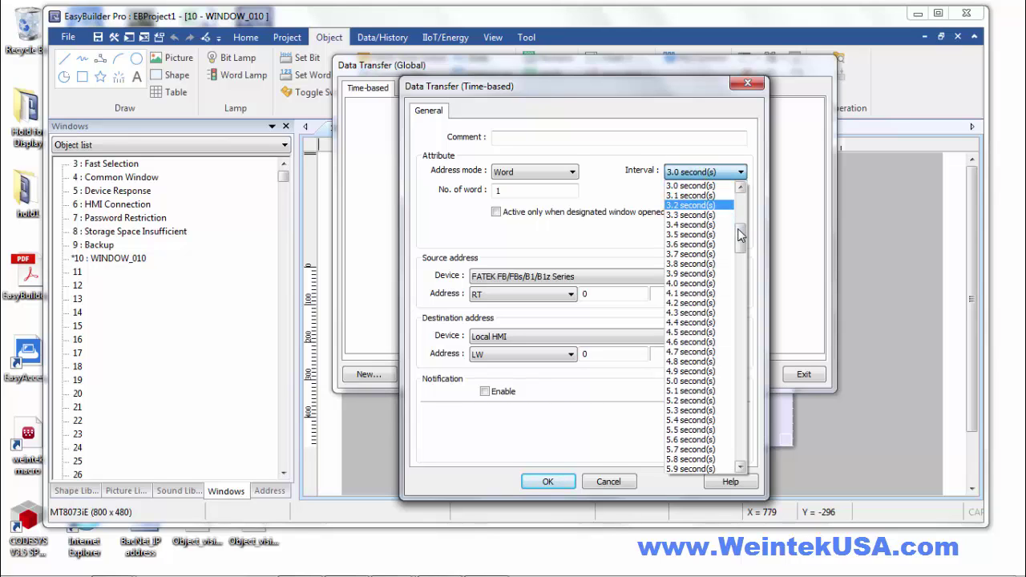
left_click_drag(740, 239, 742, 195)
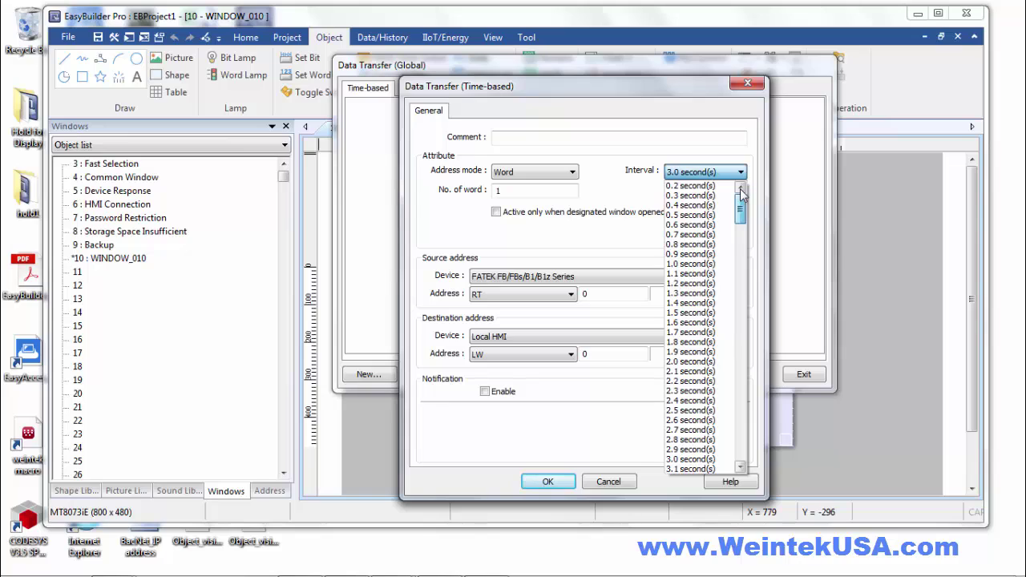
left_click(691, 185)
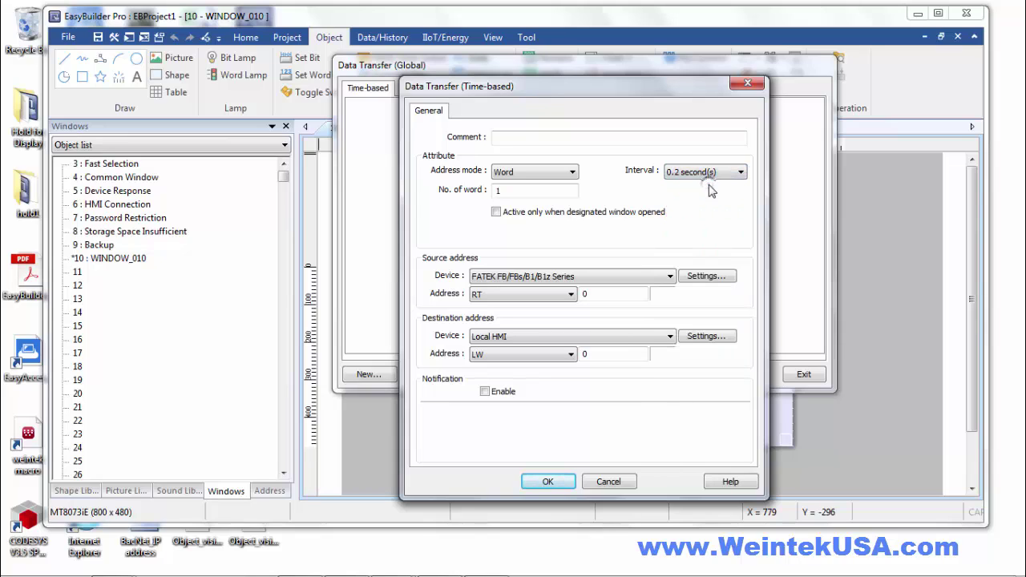
Set the source address to D 10 on the FATEK FB/FBs/B1/B1z Series device.
left_click(524, 276)
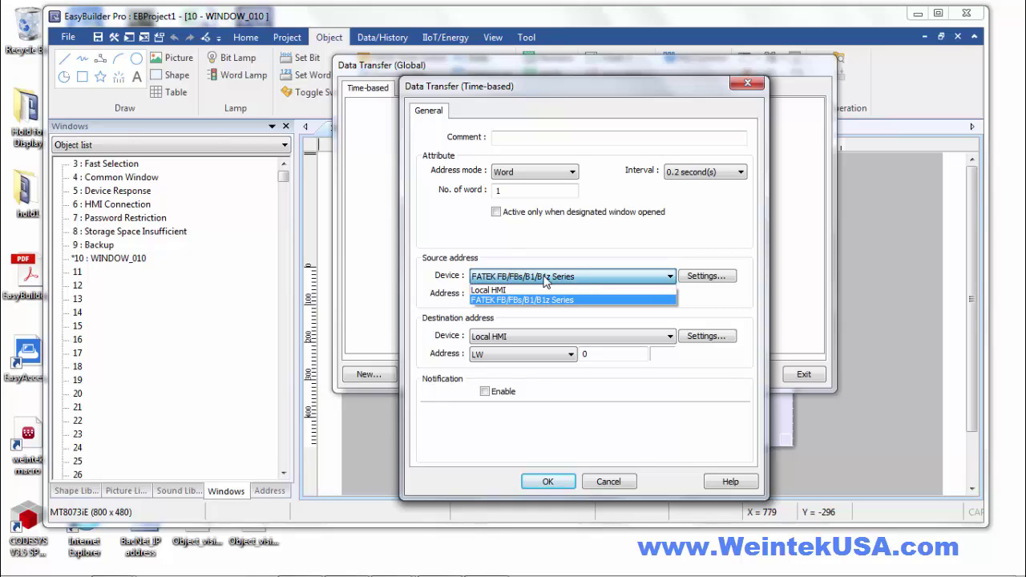
left_click(515, 276)
left_click(506, 293)
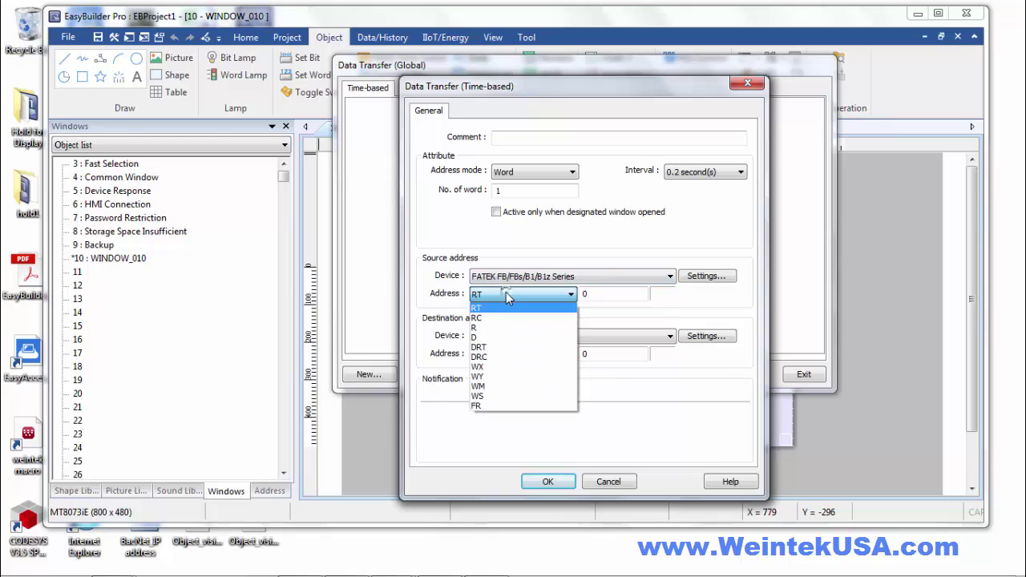
left_click(498, 338)
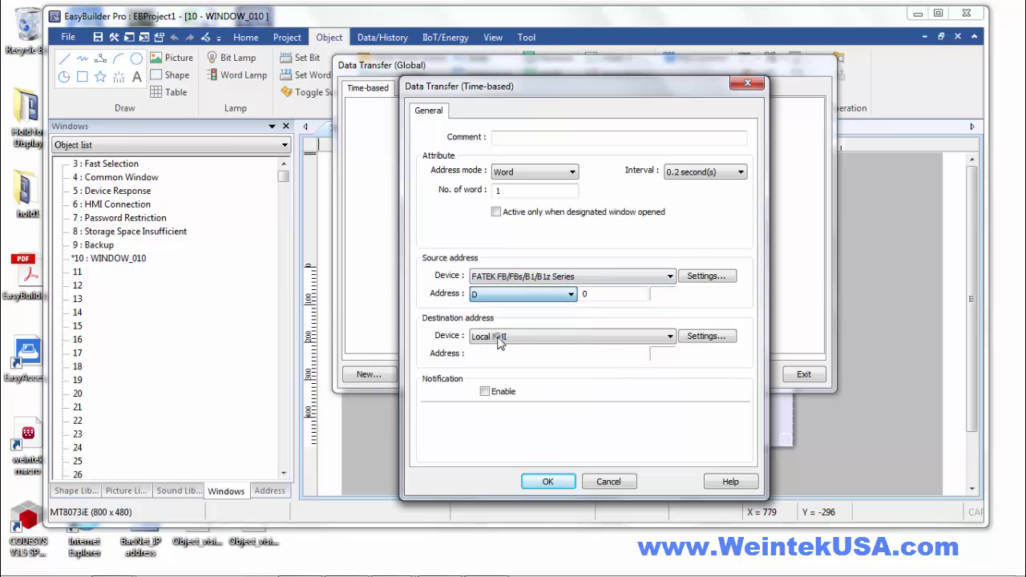
left_click(583, 294)
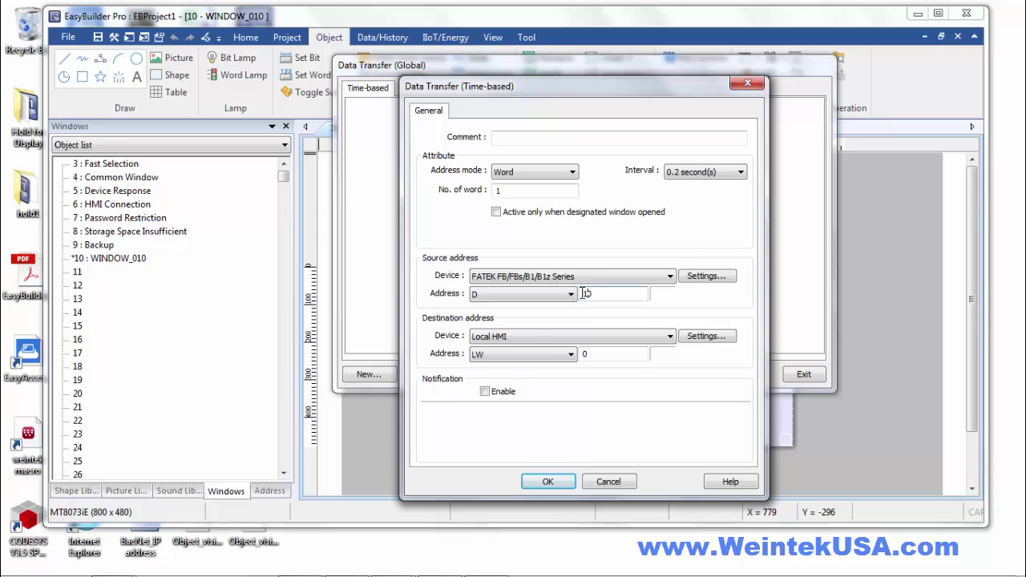
type("1")
Set the destination to D 20 on the FATEK FB/FBs/B1/B1z Series device and accept the transfer entry.
left_click(551, 340)
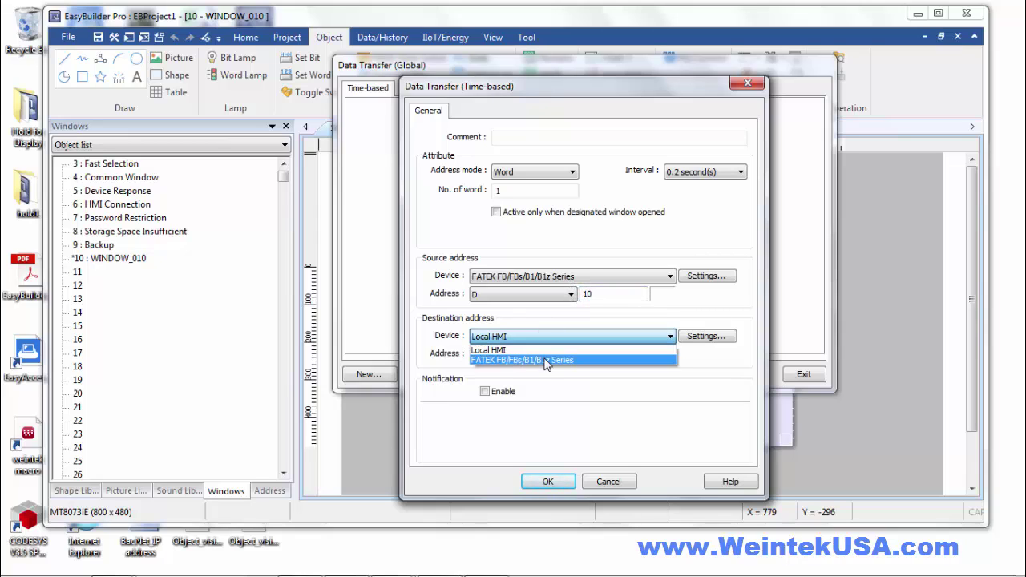
left_click(539, 351)
left_click(539, 355)
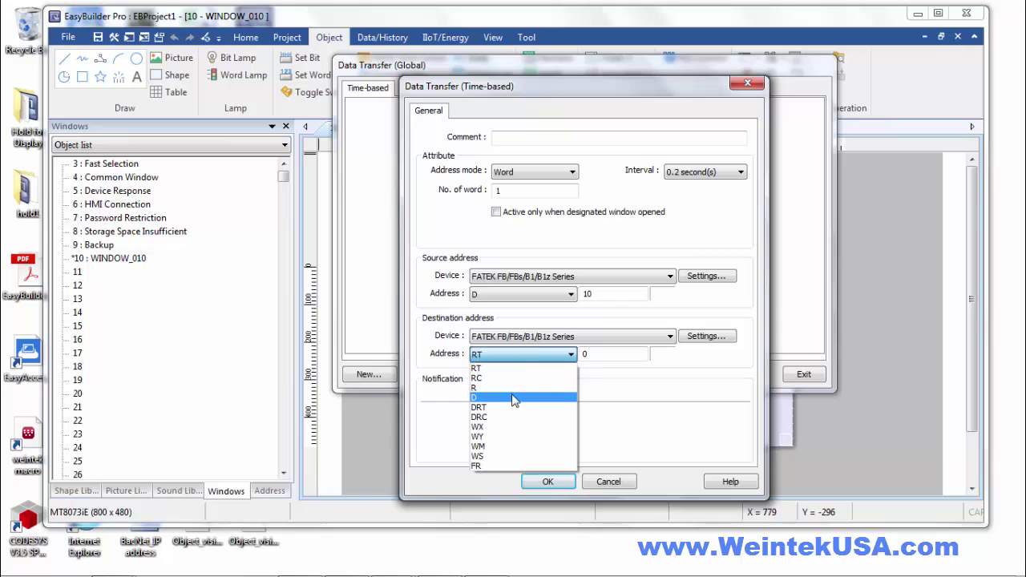
left_click(516, 396)
left_click(585, 354)
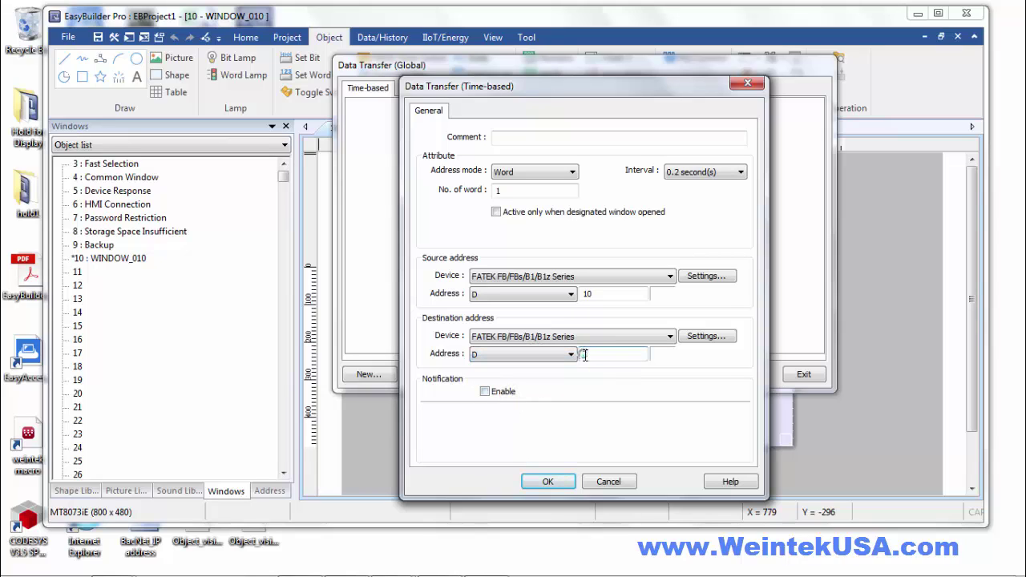
type("20")
left_click(548, 482)
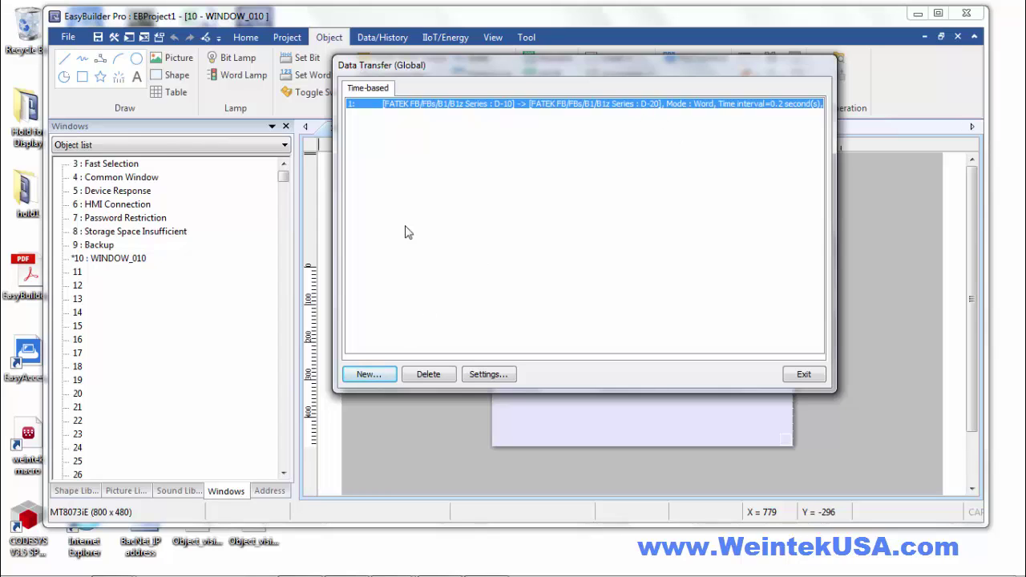
Reopen the transfer entry, try its notification options Follow, Set ON and Set OFF, and disable notification again.
double_click(447, 109)
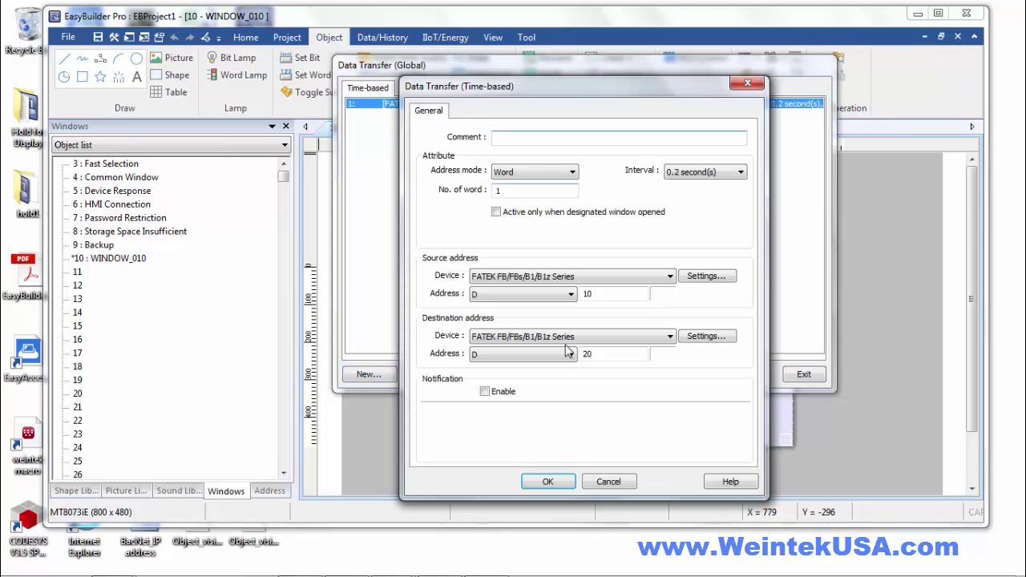
left_click(485, 392)
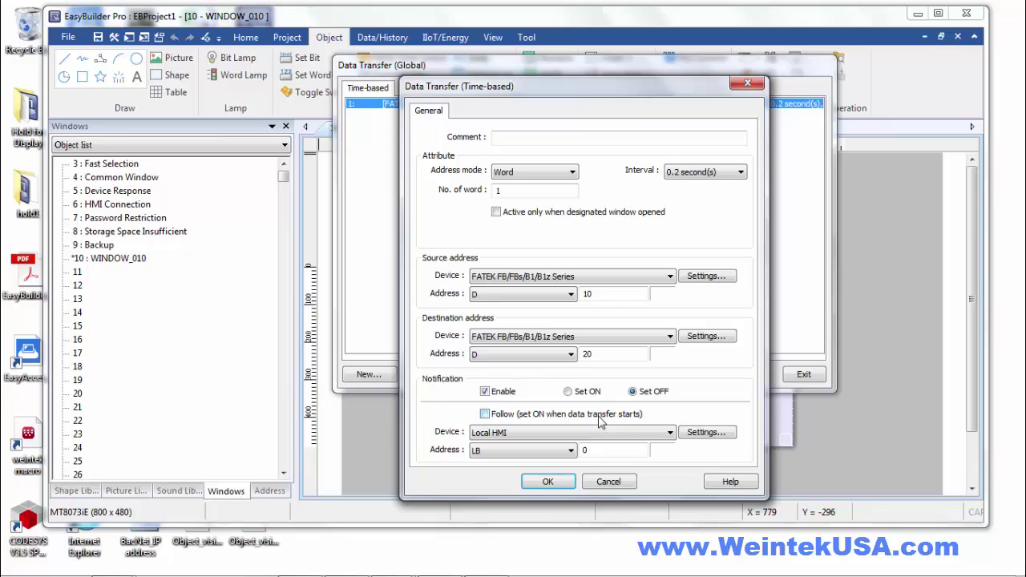
left_click(569, 433)
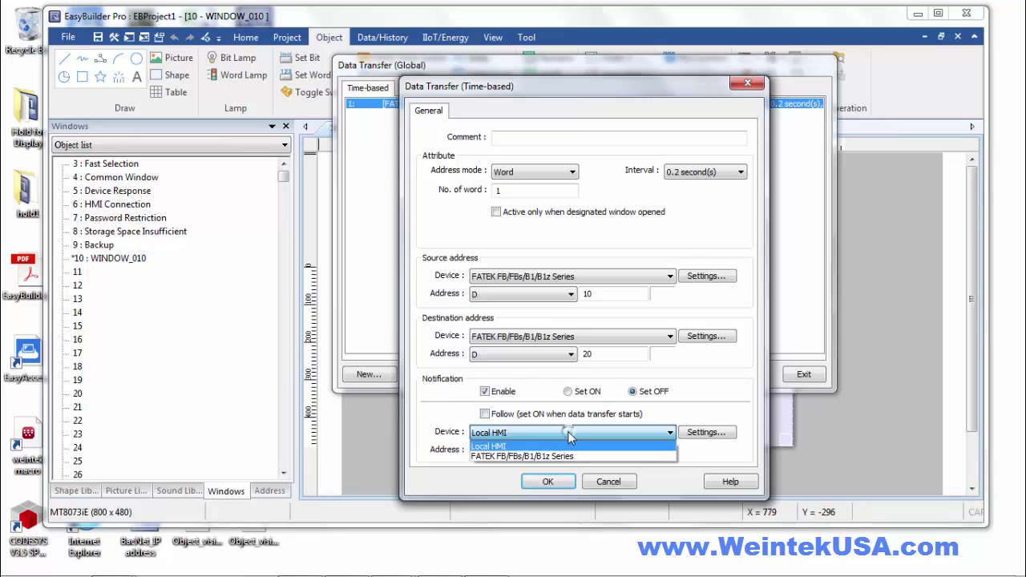
left_click(567, 431)
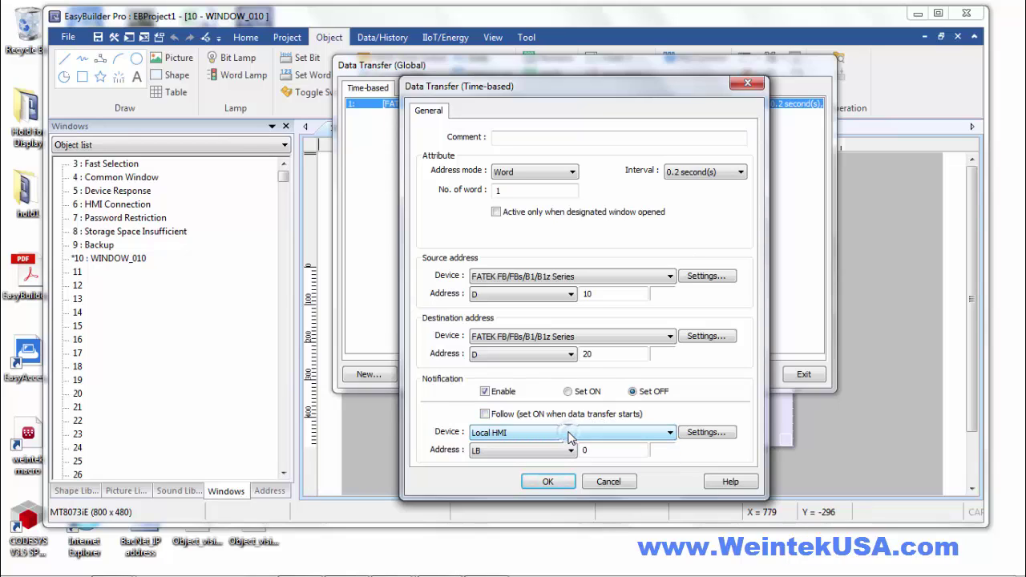
left_click(484, 414)
left_click(566, 391)
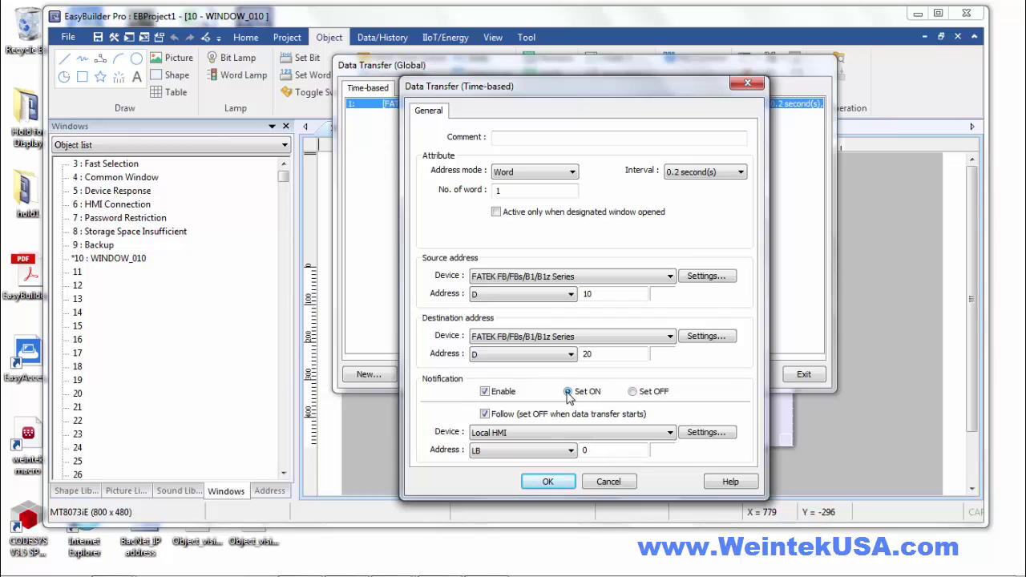
left_click(632, 392)
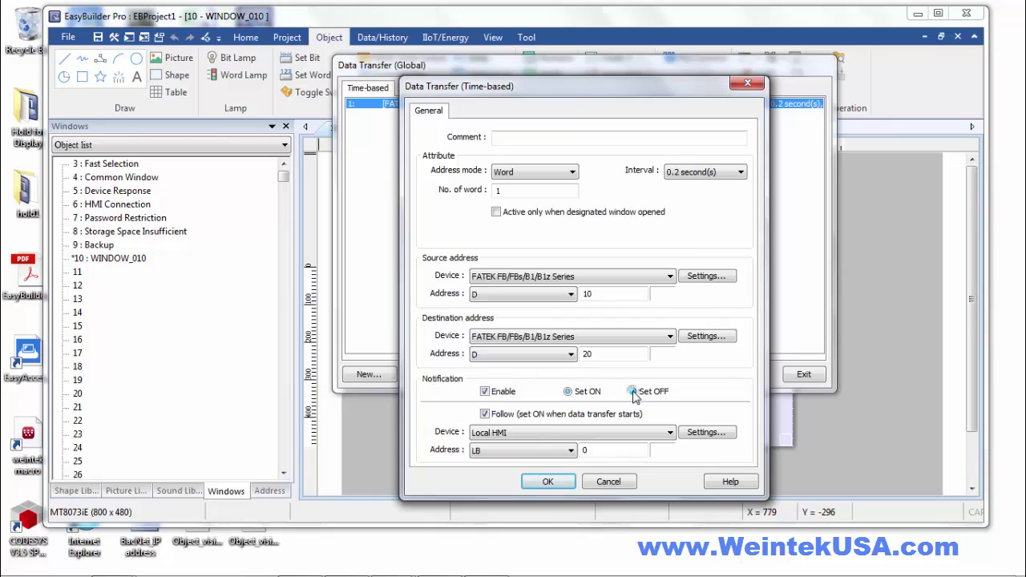
left_click(485, 392)
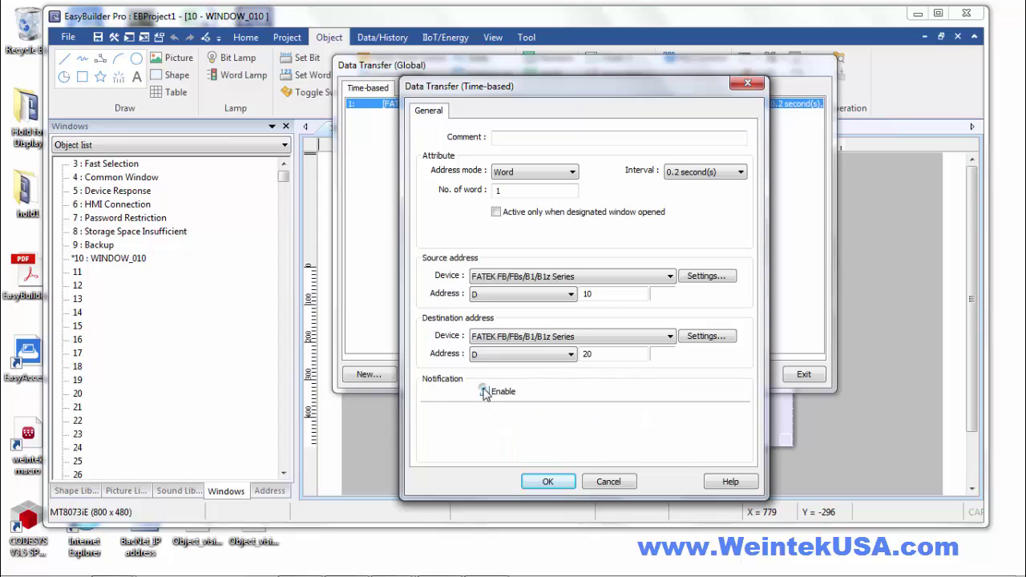
left_click(548, 482)
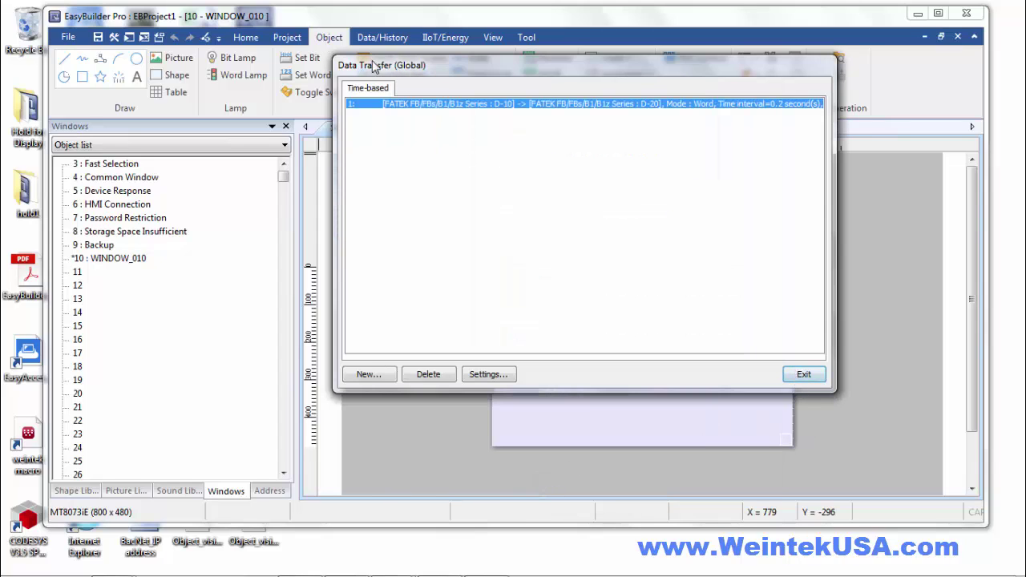
Close the global data transfer list and create a new macro with periodical execution enabled.
left_click(794, 375)
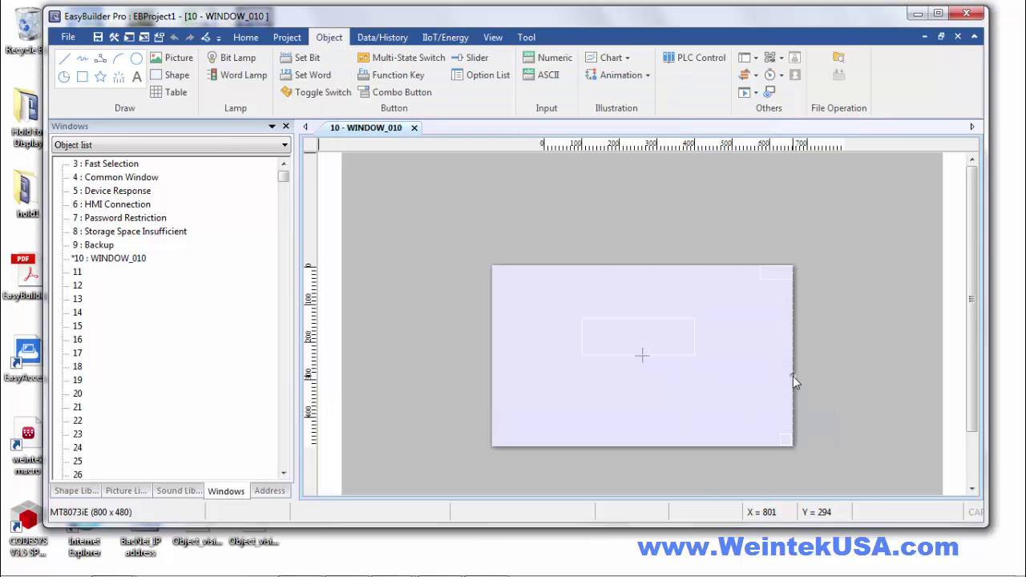
left_click(287, 37)
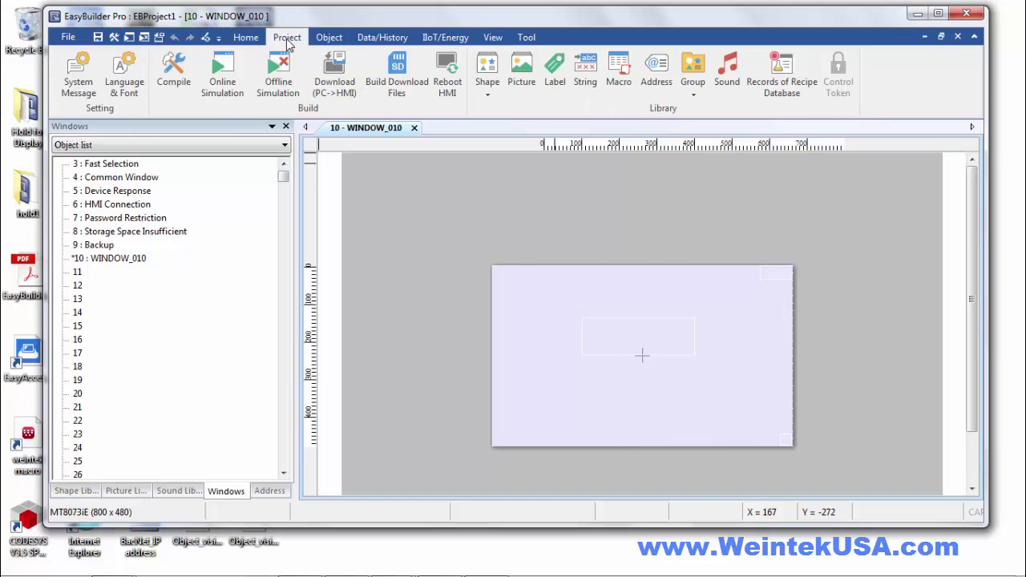
left_click(622, 72)
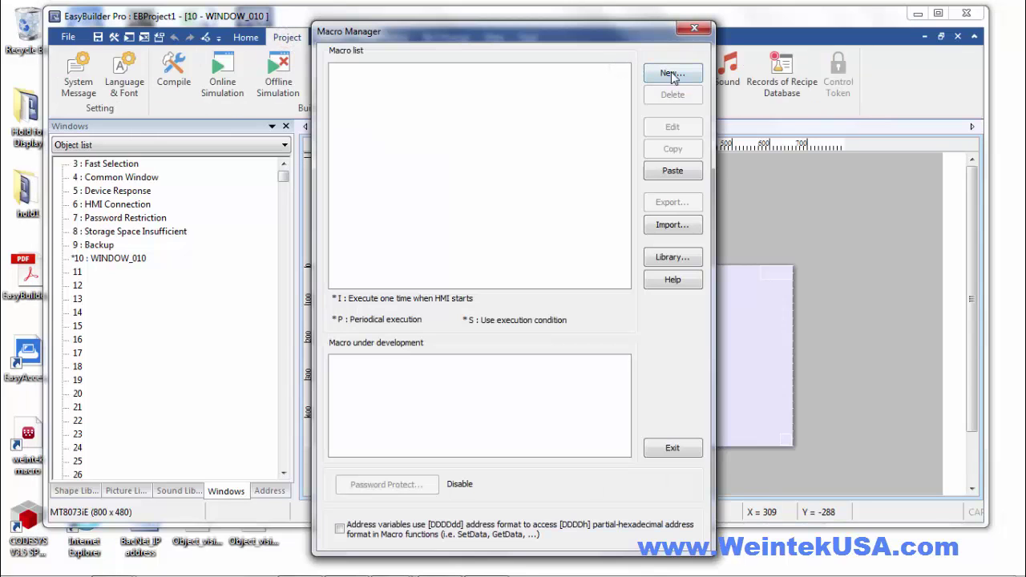
left_click(672, 72)
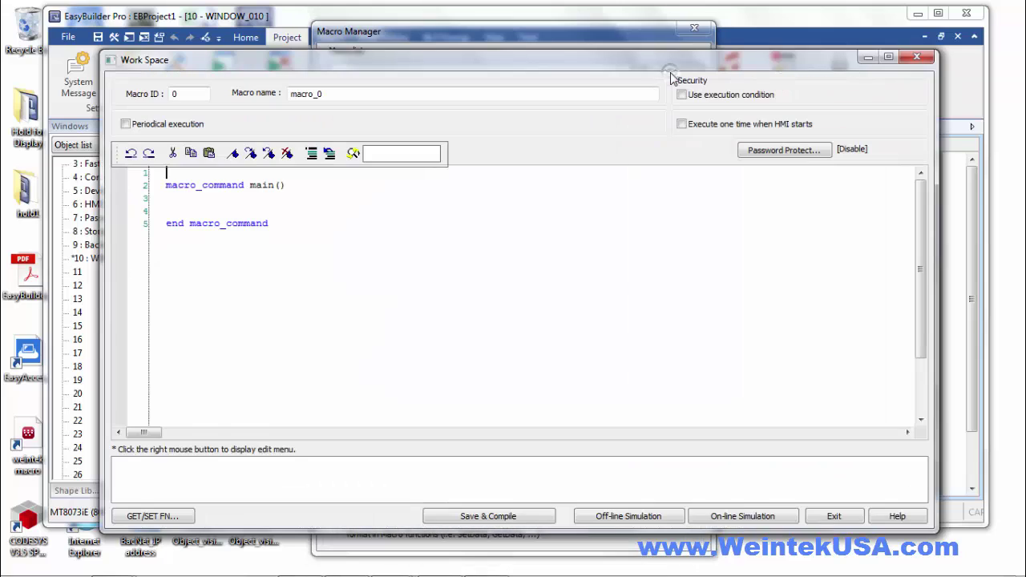
left_click(148, 126)
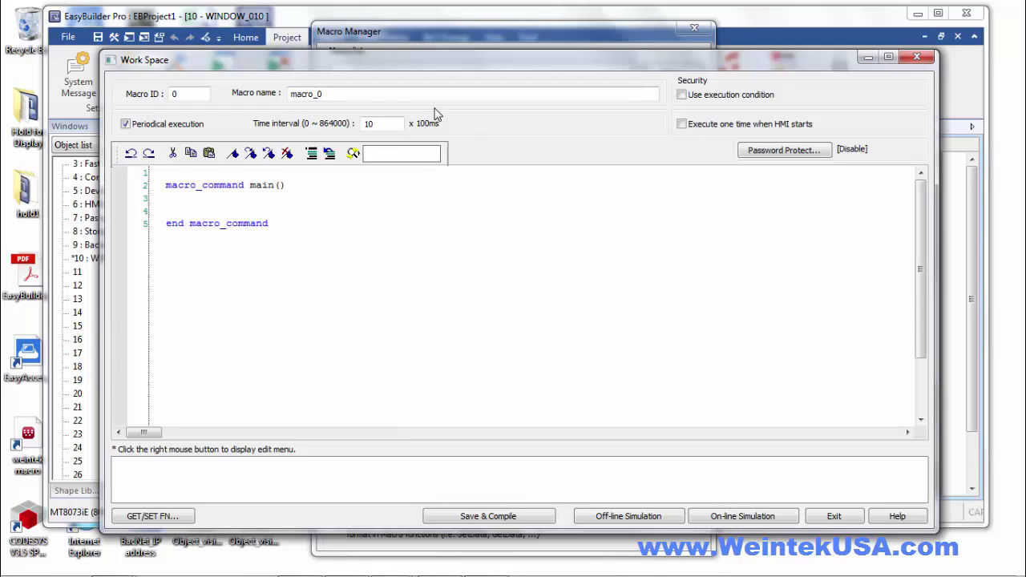
Declare a short variable named data inside the macro's main() command.
left_click(181, 196)
type("short data")
key("Return")
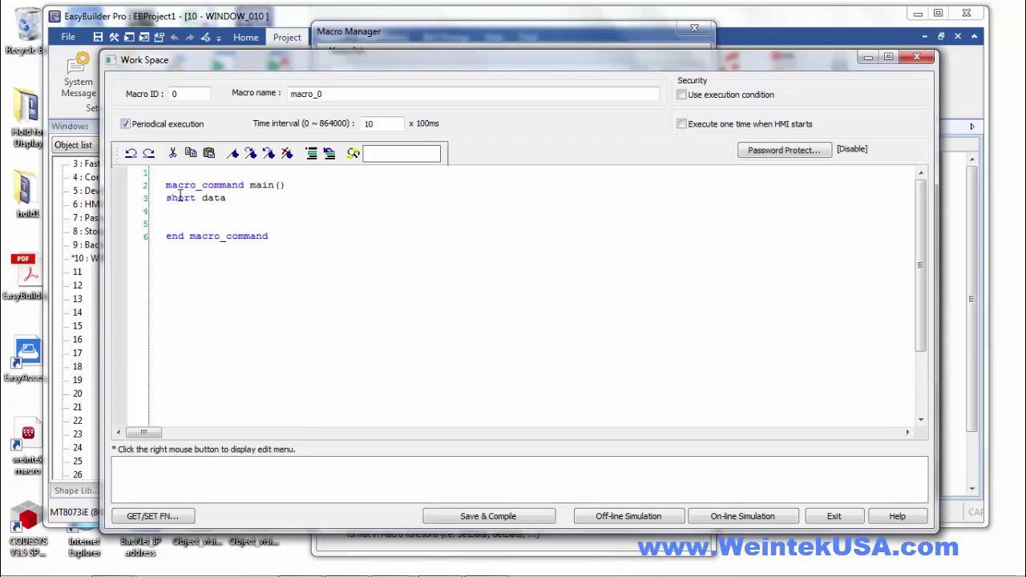
Insert a GetData call that reads one value from D 10 on the FATEK FB/FBs/B1/B1z Series device into data.
left_click(162, 518)
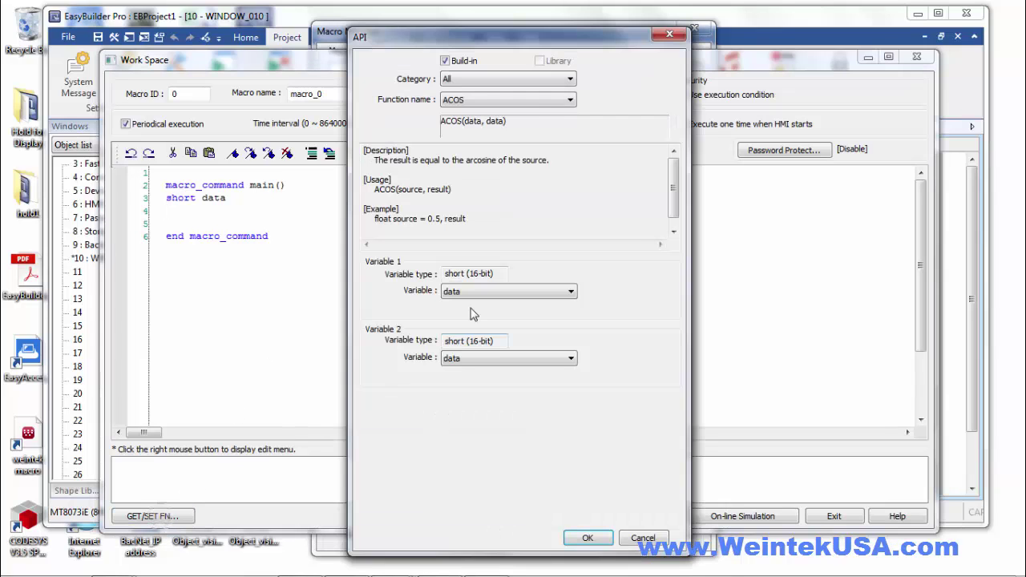
left_click(538, 102)
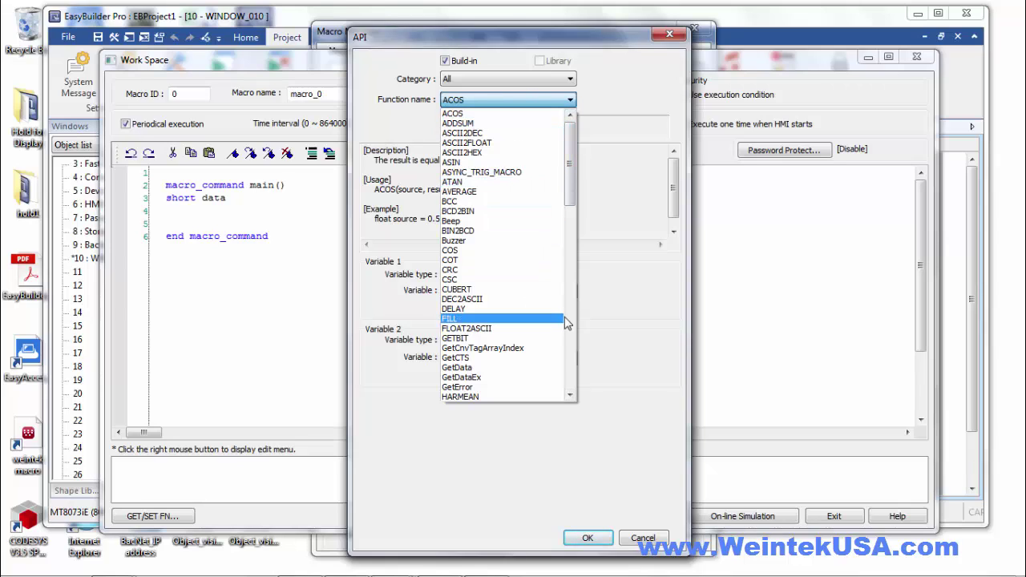
left_click_drag(570, 180, 570, 192)
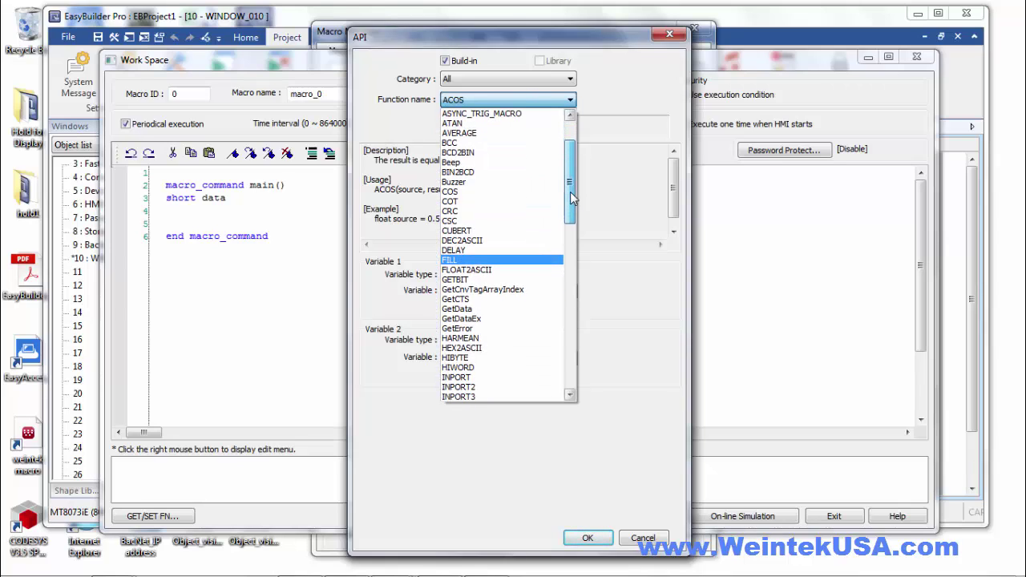
left_click(486, 310)
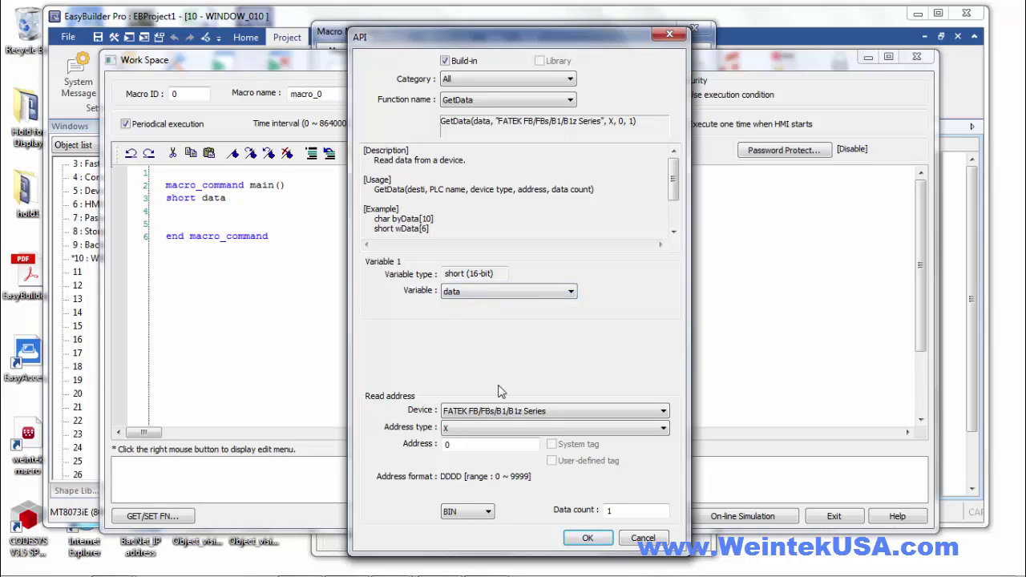
left_click(480, 428)
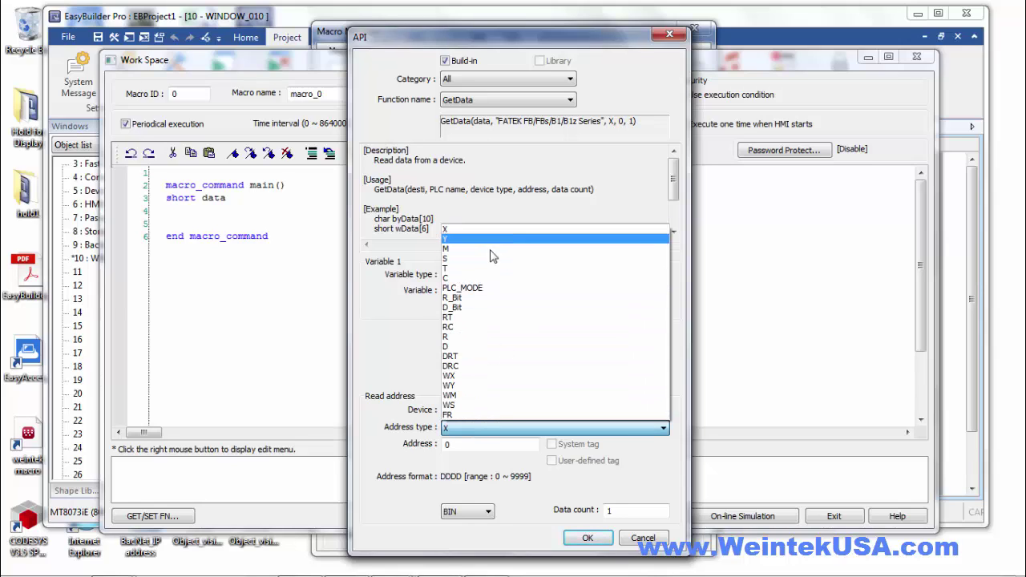
left_click(484, 347)
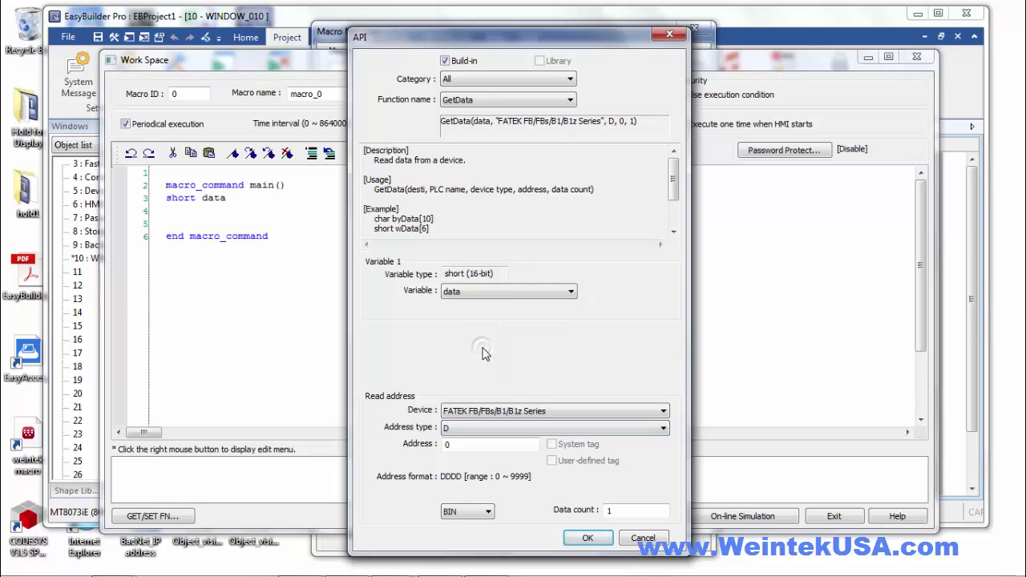
left_click(444, 445)
type("1")
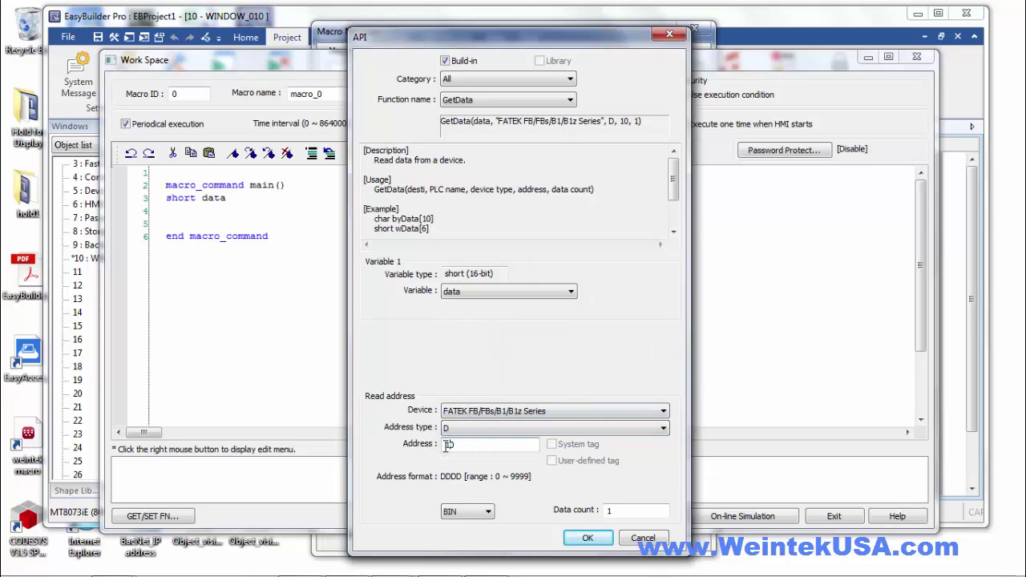
left_click(577, 535)
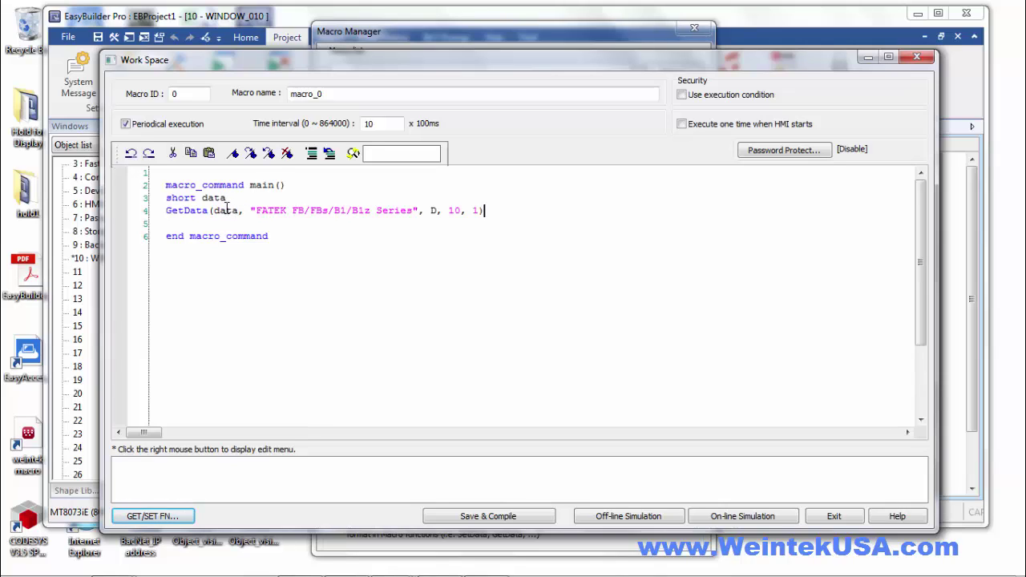
Insert a SetData call on a new line that writes data to D 20 on the FATEK device.
key("Return")
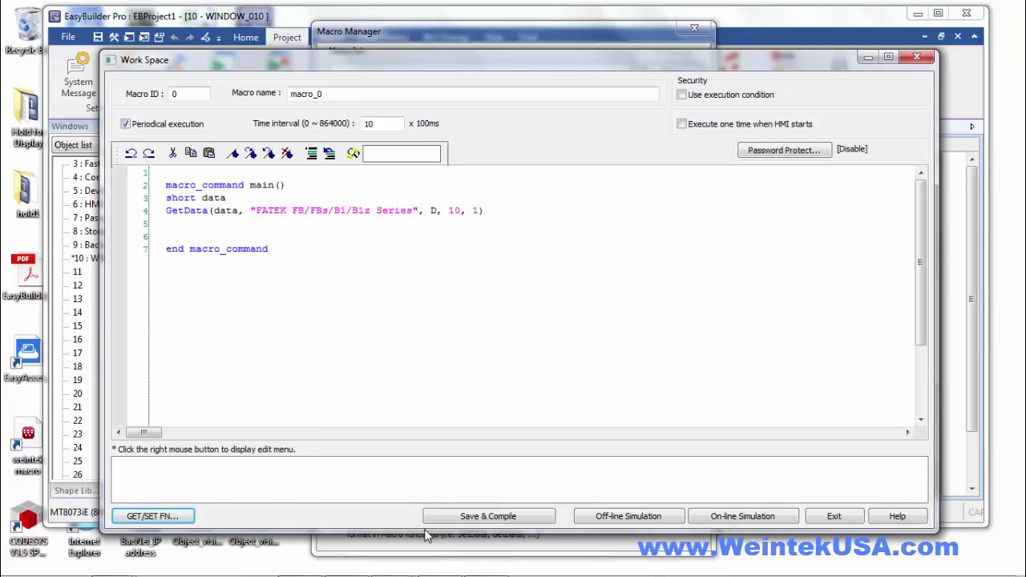
left_click(157, 516)
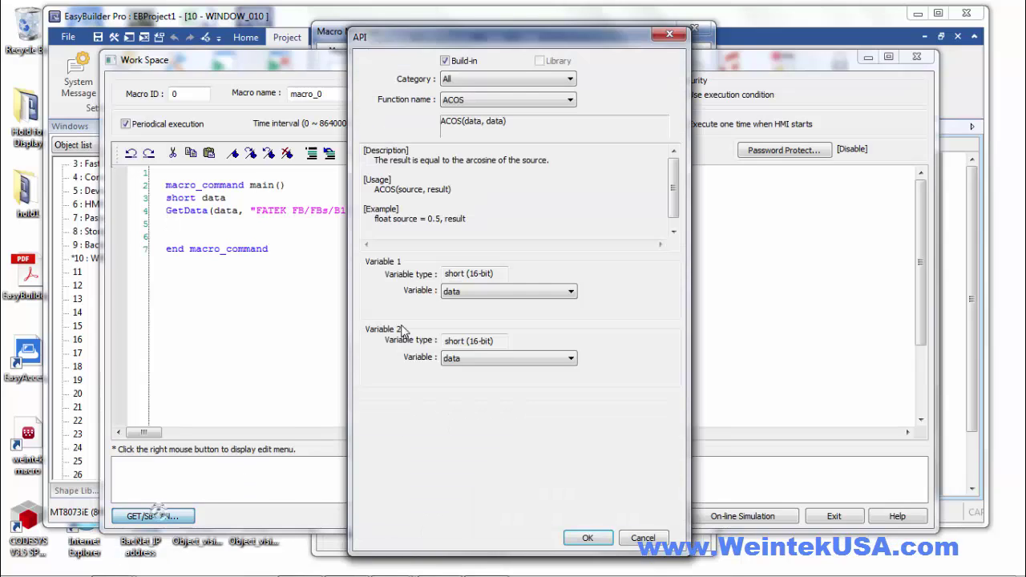
left_click(515, 106)
left_click_drag(571, 163, 569, 258)
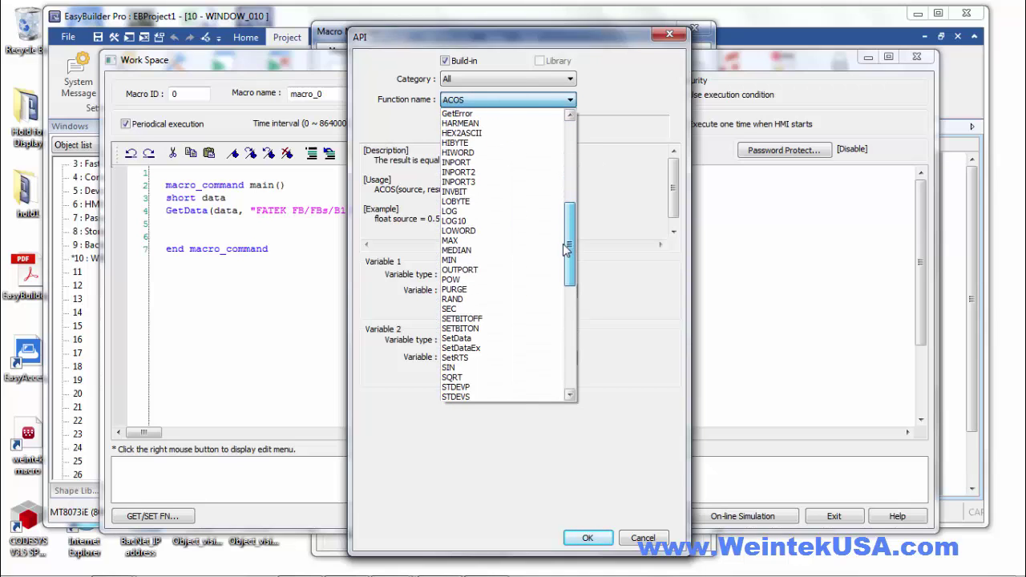
left_click(490, 338)
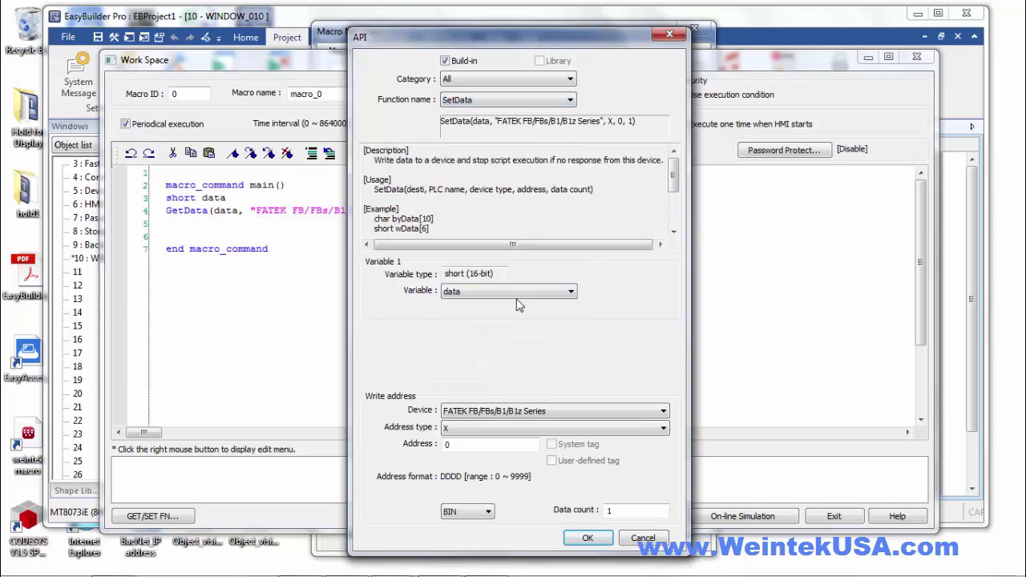
left_click(485, 429)
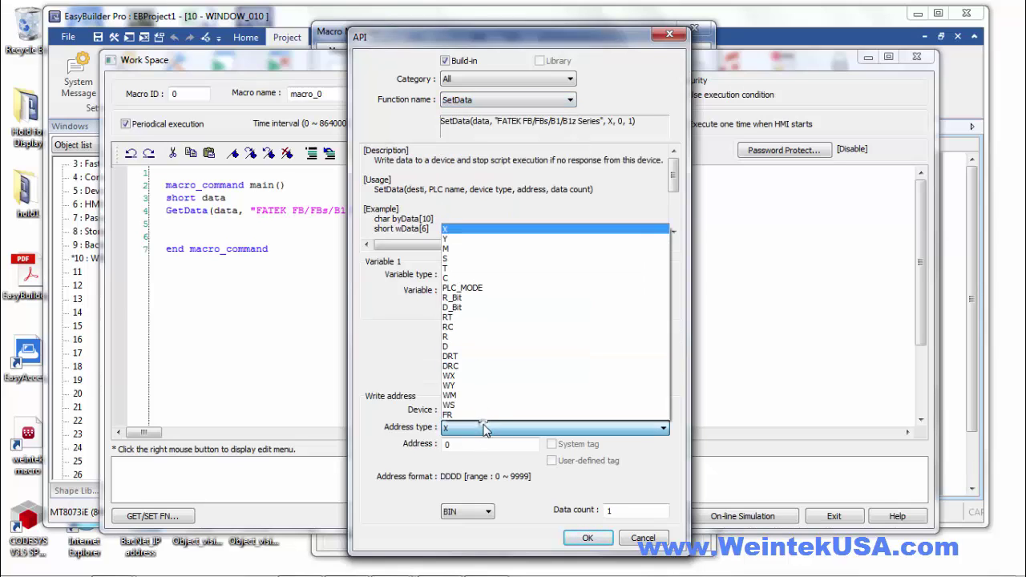
left_click(467, 349)
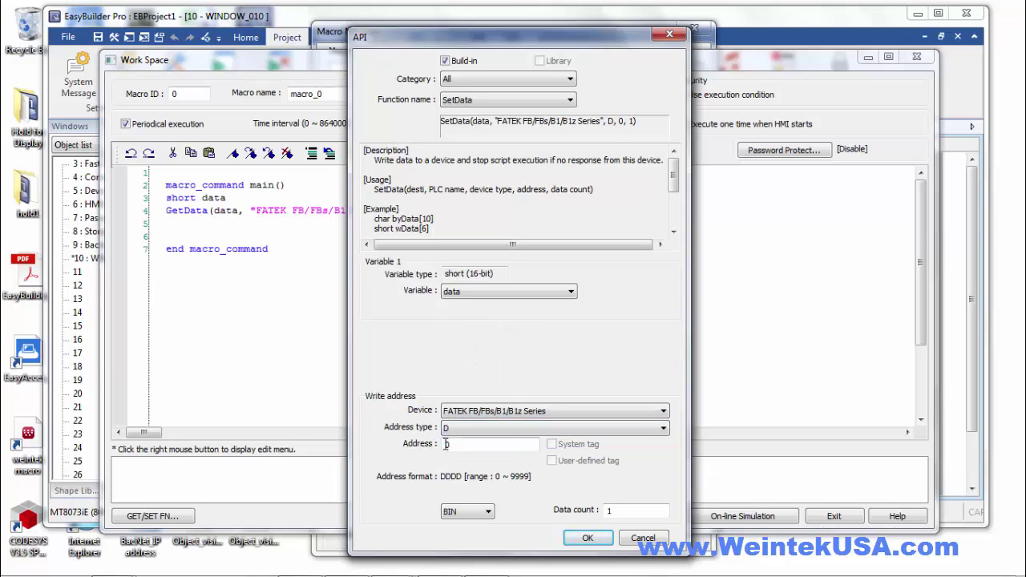
type("2")
left_click(587, 538)
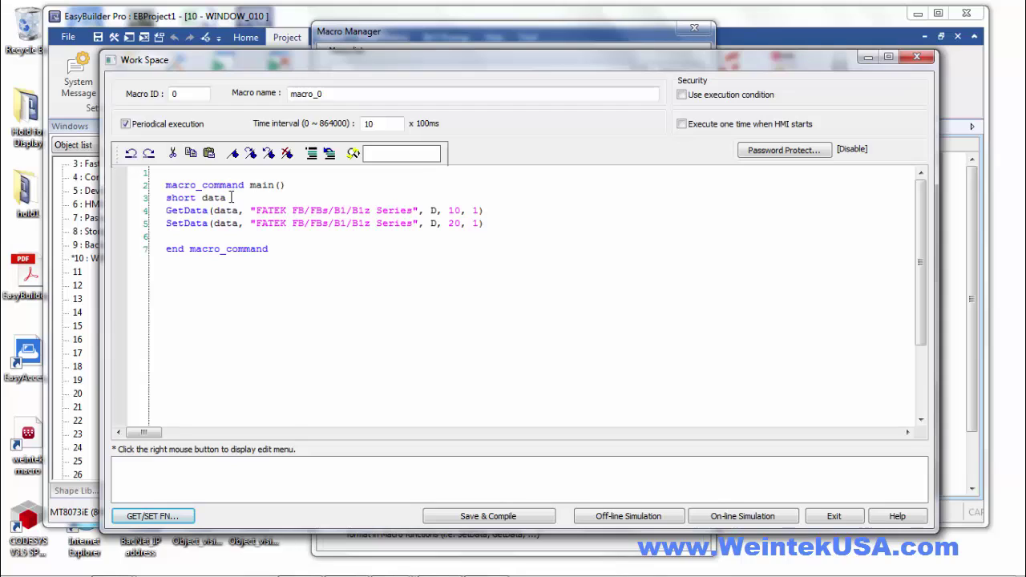
Declare the array data2[10] after data and insert a GetData call reading R 10 on the FATEK device with a data count of 10.
type(", data2")
type("[10]")
left_click(169, 518)
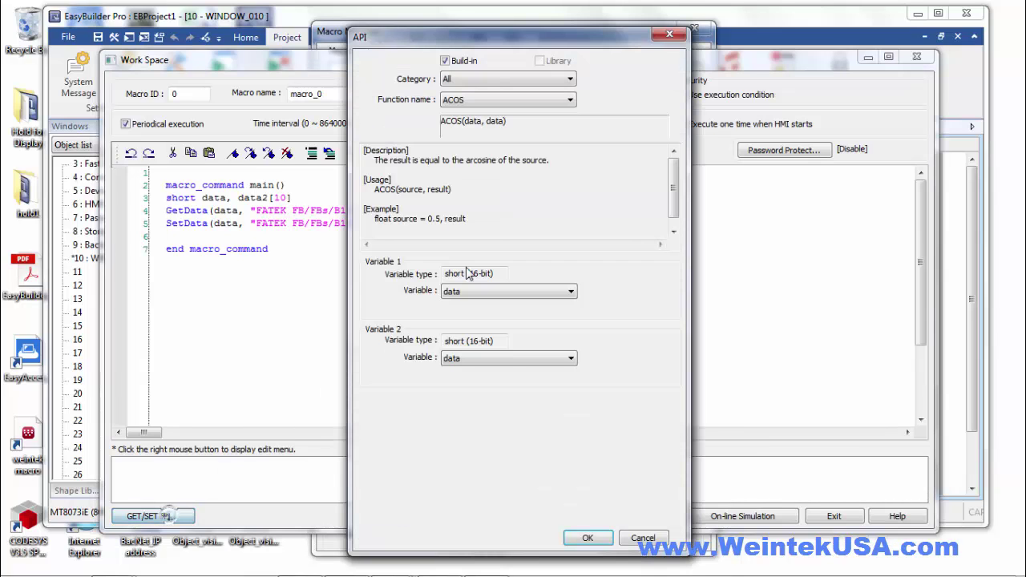
left_click(512, 100)
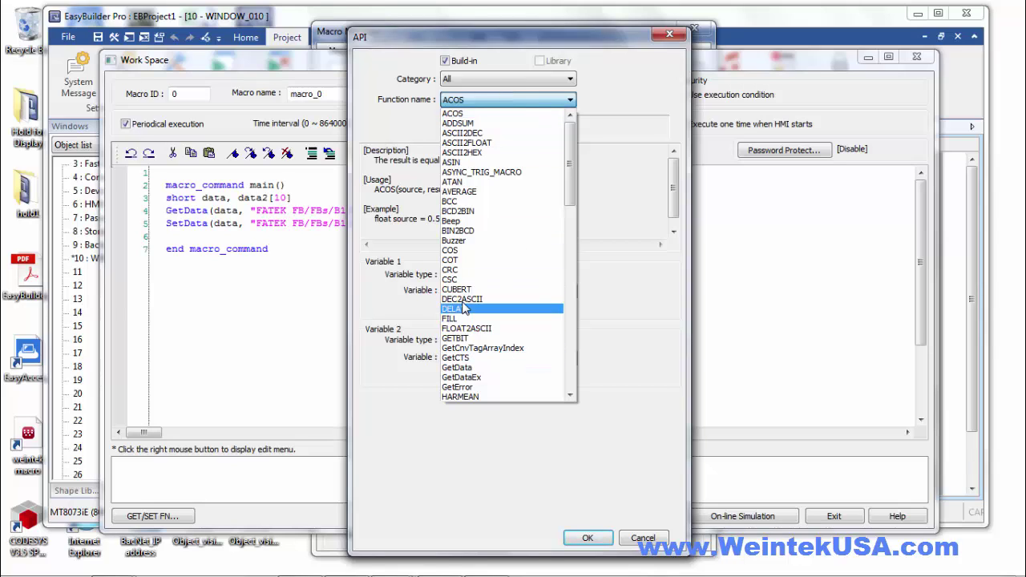
left_click(464, 369)
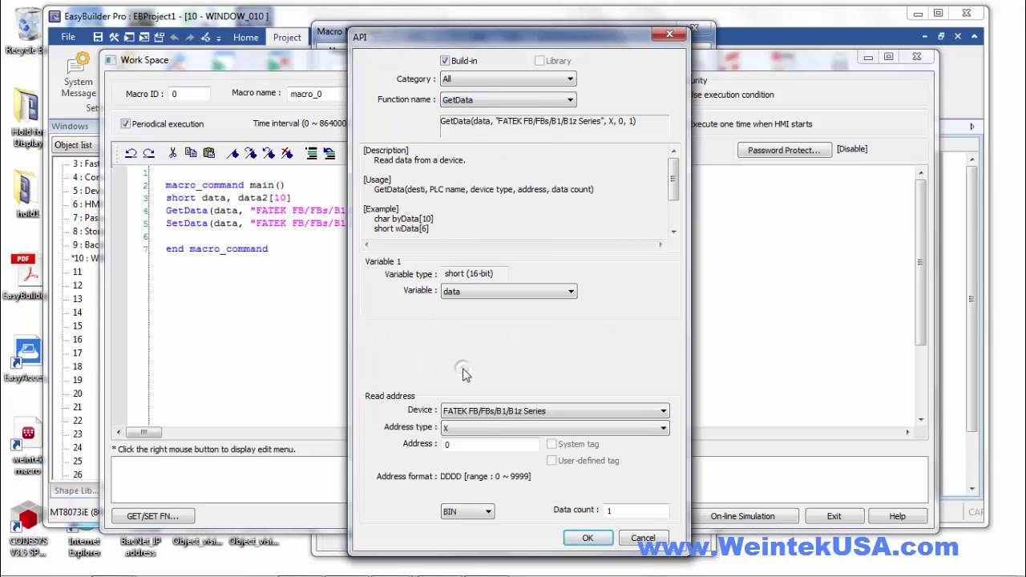
left_click(461, 433)
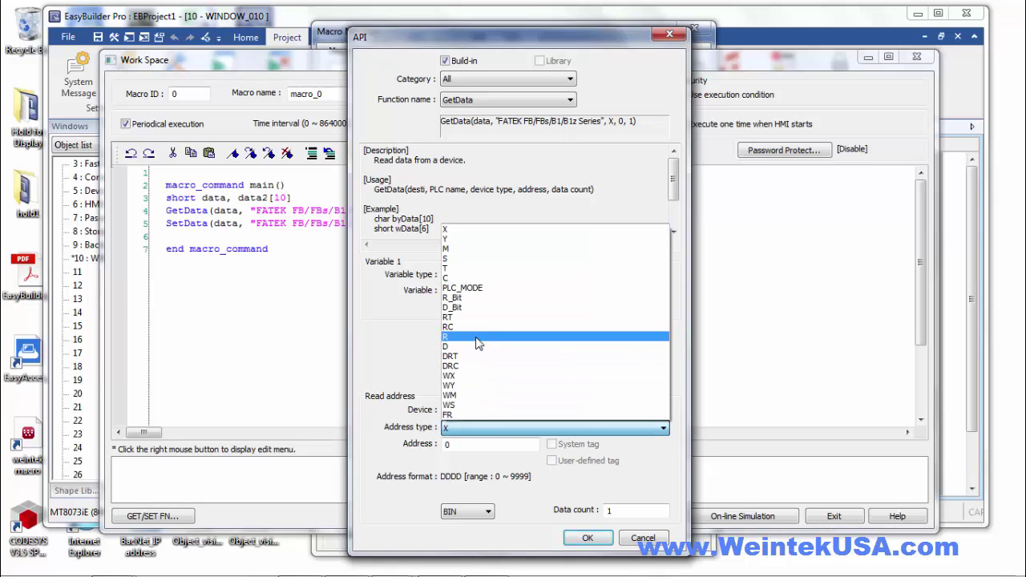
left_click(475, 342)
left_click(446, 443)
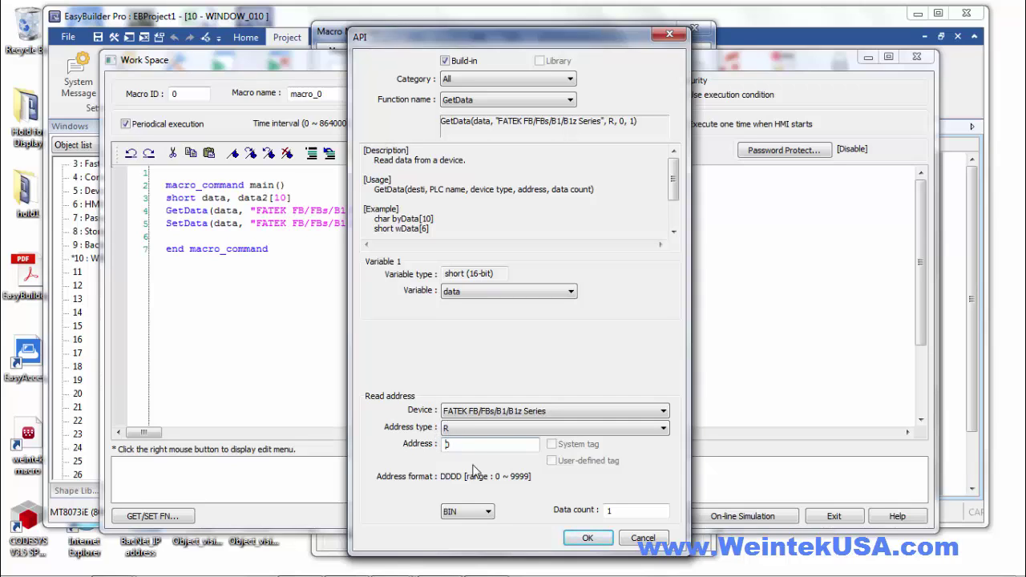
type("1")
left_click(621, 513)
type("0")
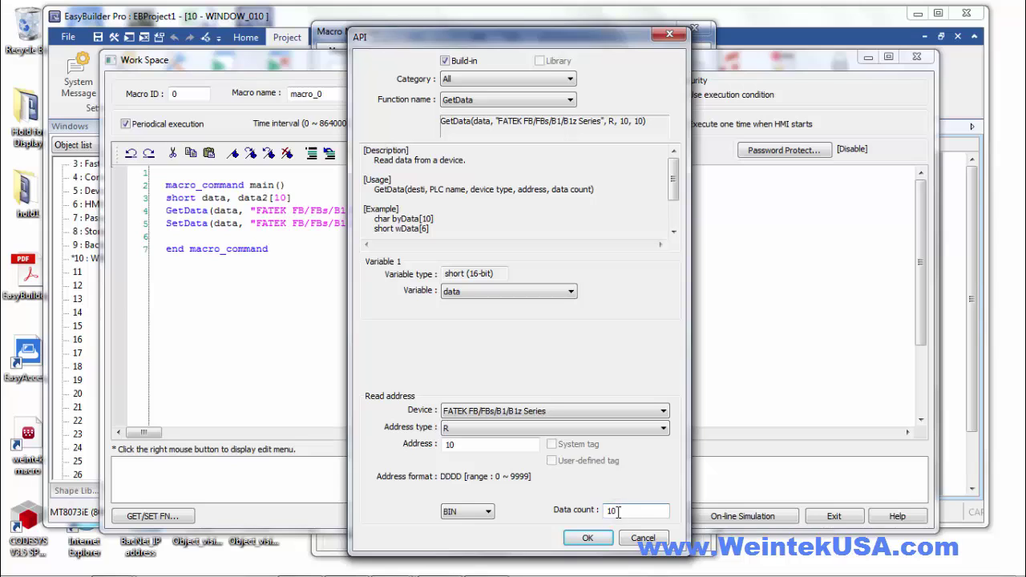
left_click(597, 538)
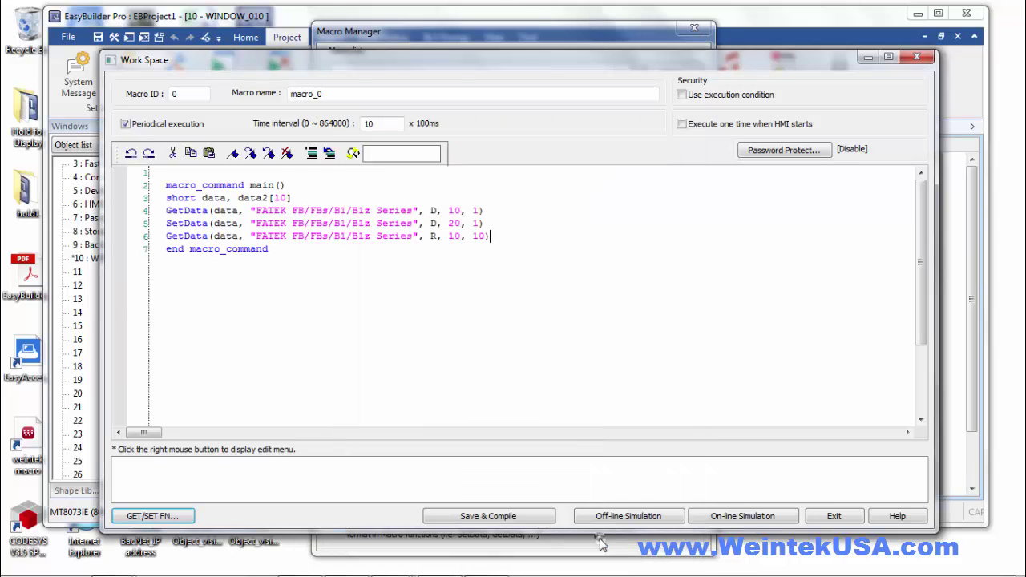
Duplicate the R register GetData line directly below itself and change the copy's function to SetData.
key("Return")
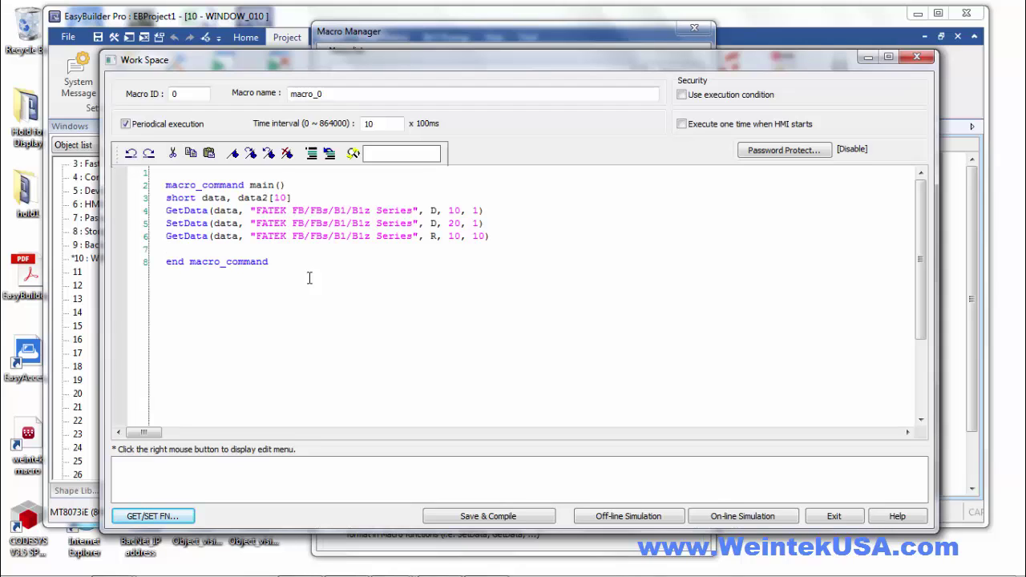
key("shift+Up")
key("ctrl+c")
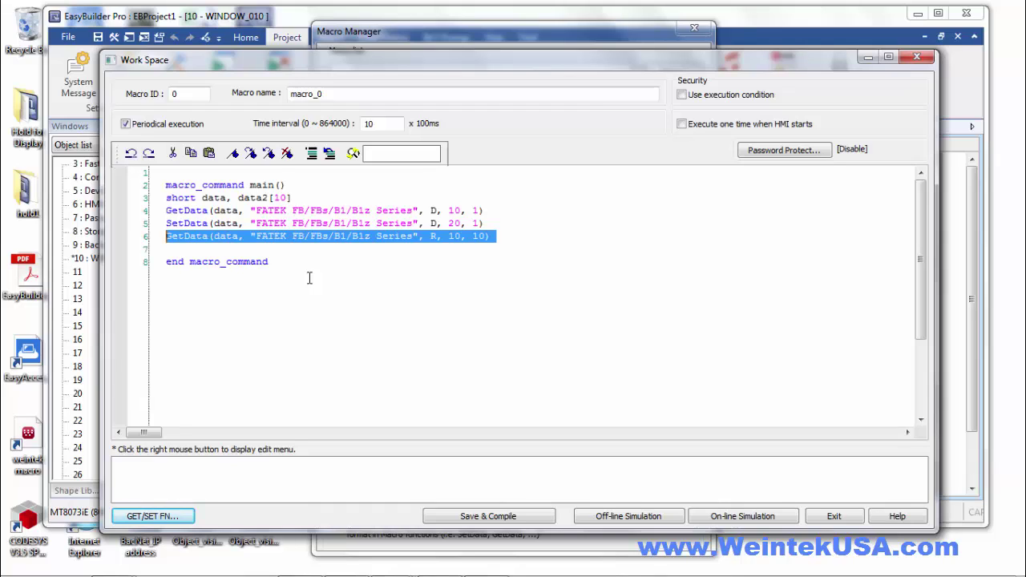
key("Down")
key("Down")
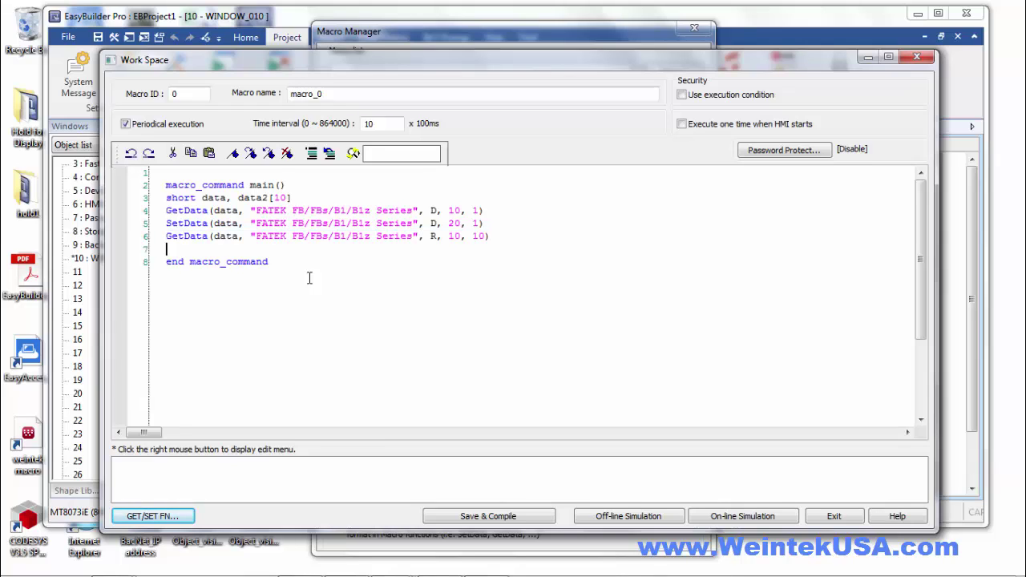
key("ctrl+v")
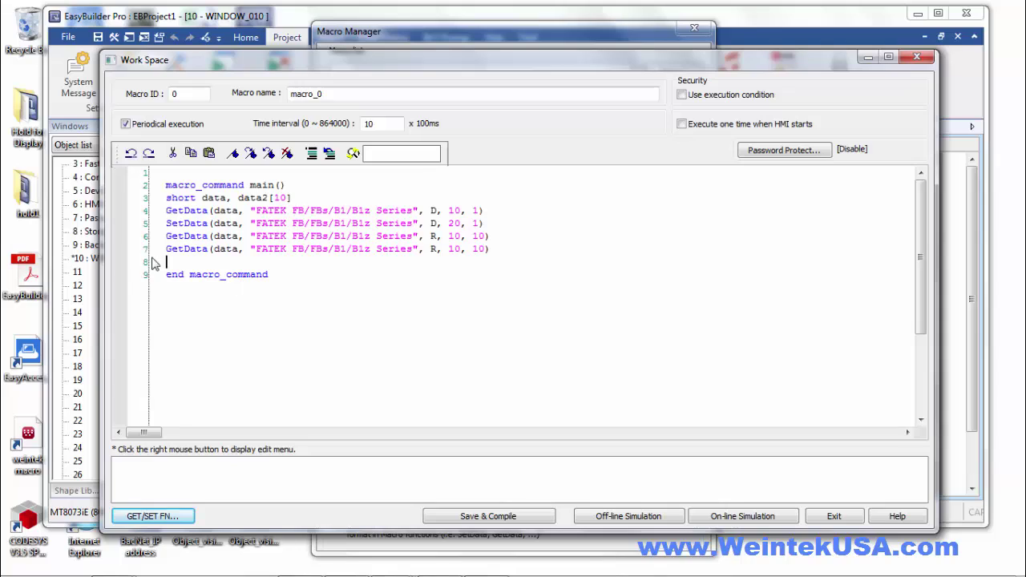
left_click_drag(171, 250, 166, 250)
type("S")
Change the variable in both R register calls to the array element data[0].
left_click(239, 236)
type("2")
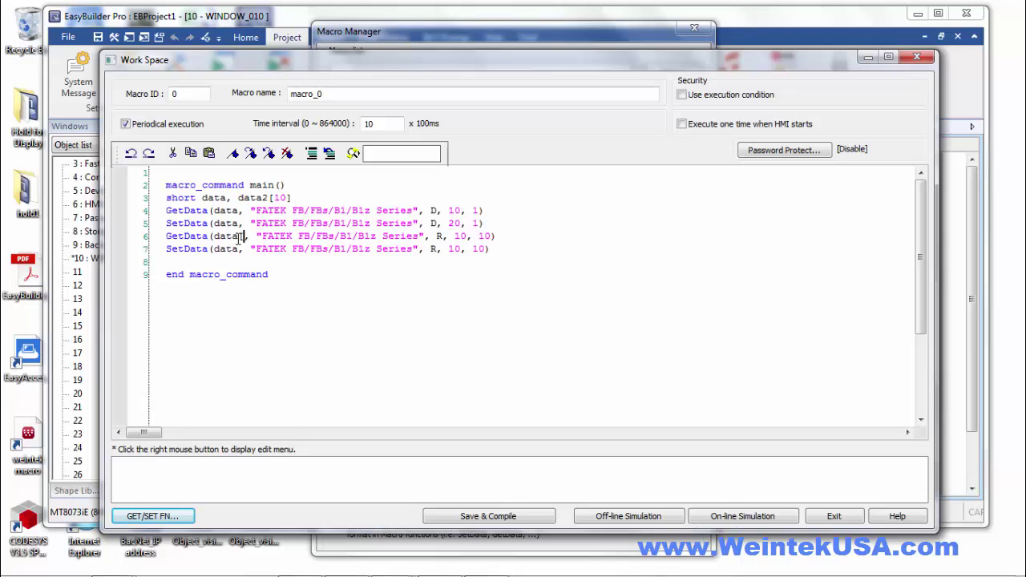
type("0]")
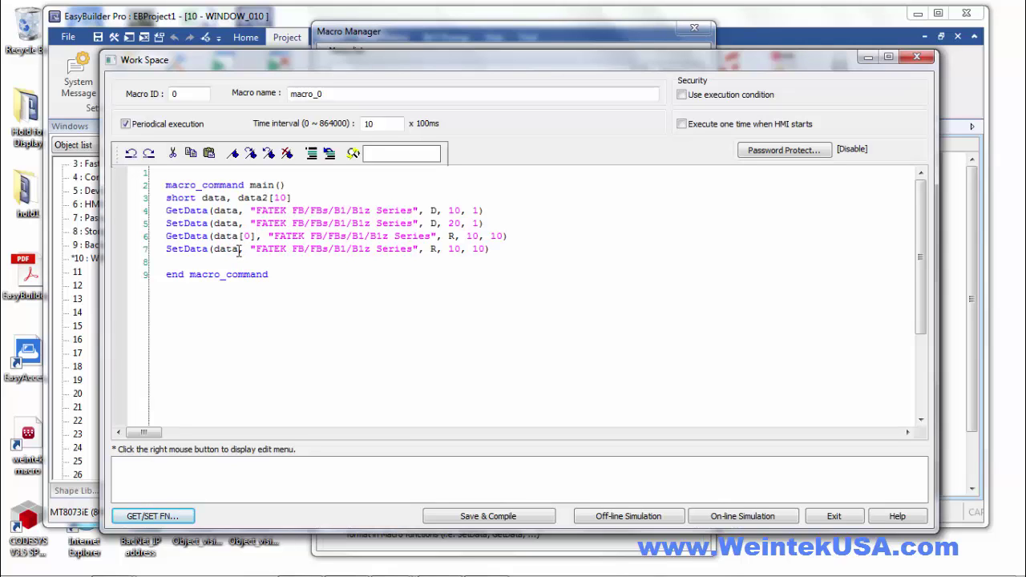
left_click(239, 252)
type("[0]")
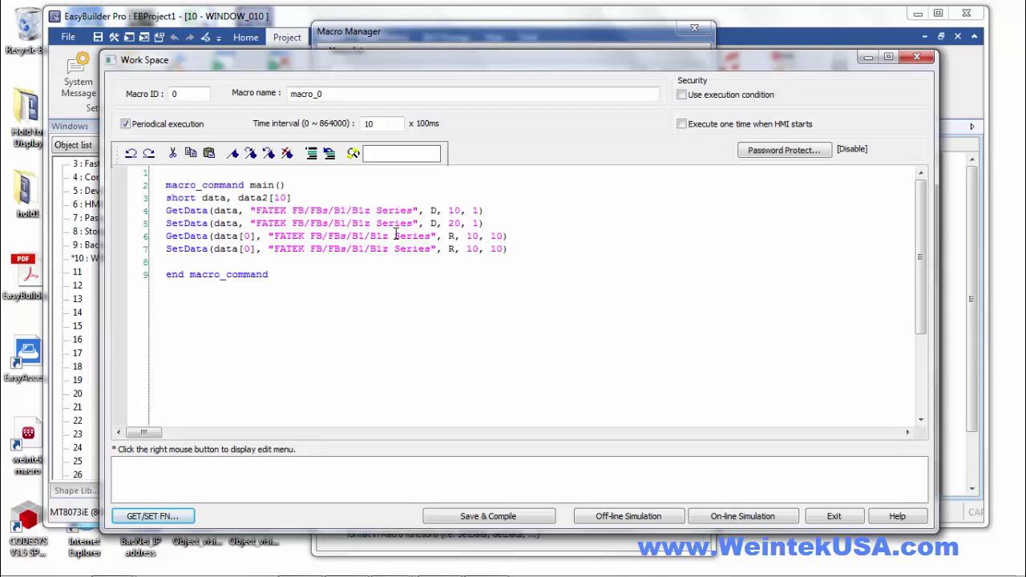
Set the address of the R register SetData call to 20, and save and compile the macro.
left_click_drag(472, 249, 466, 249)
type("2")
left_click(503, 520)
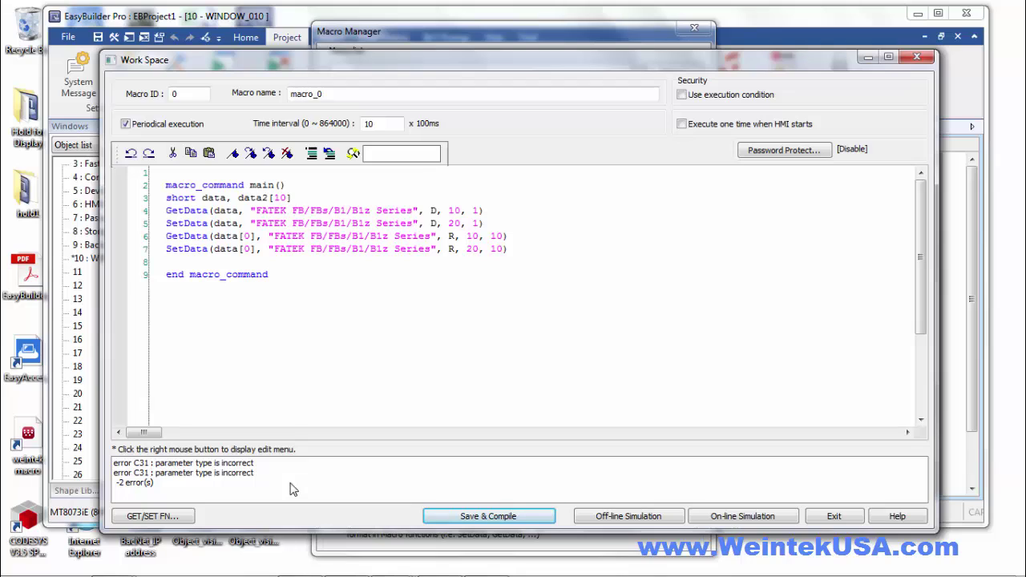
Correct the variable in both R register calls to data2[0], and save and compile the macro again.
left_click(238, 235)
type("2")
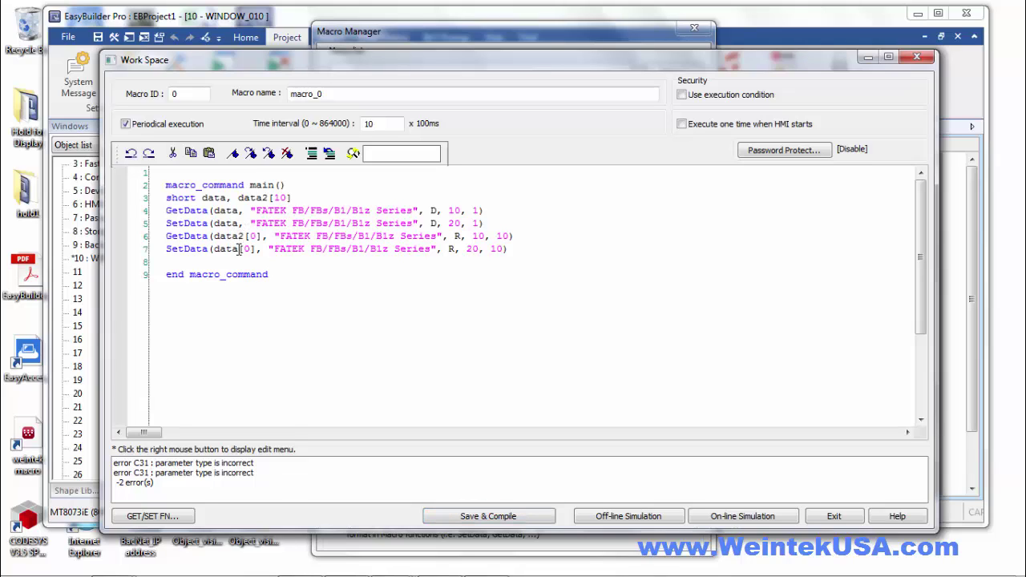
left_click(237, 249)
type("2")
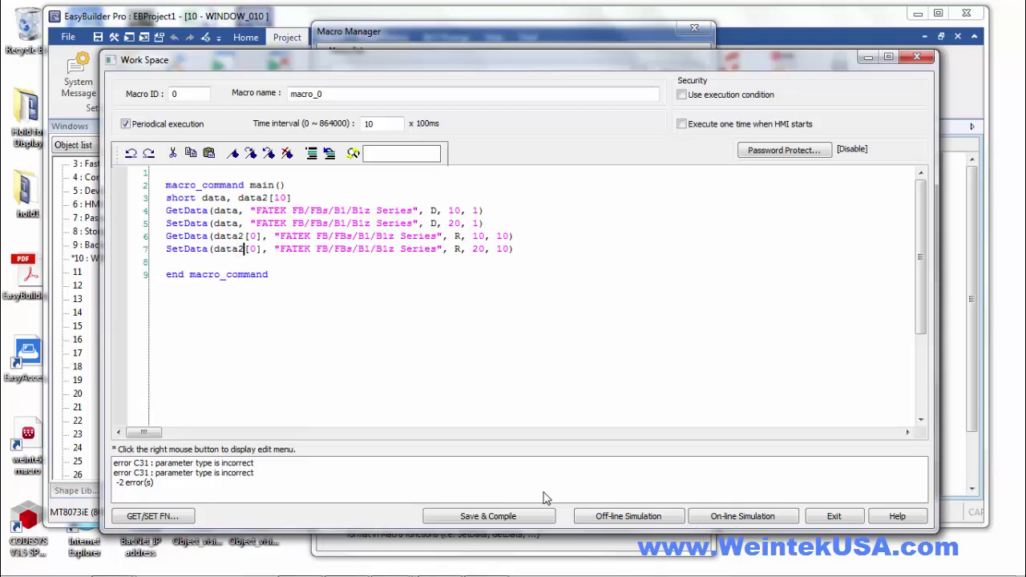
left_click(481, 518)
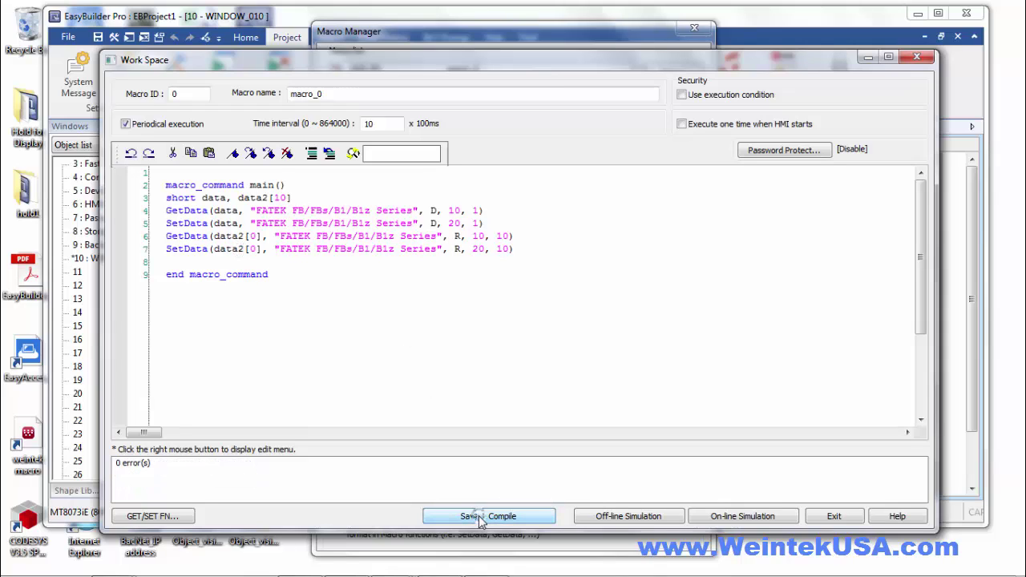